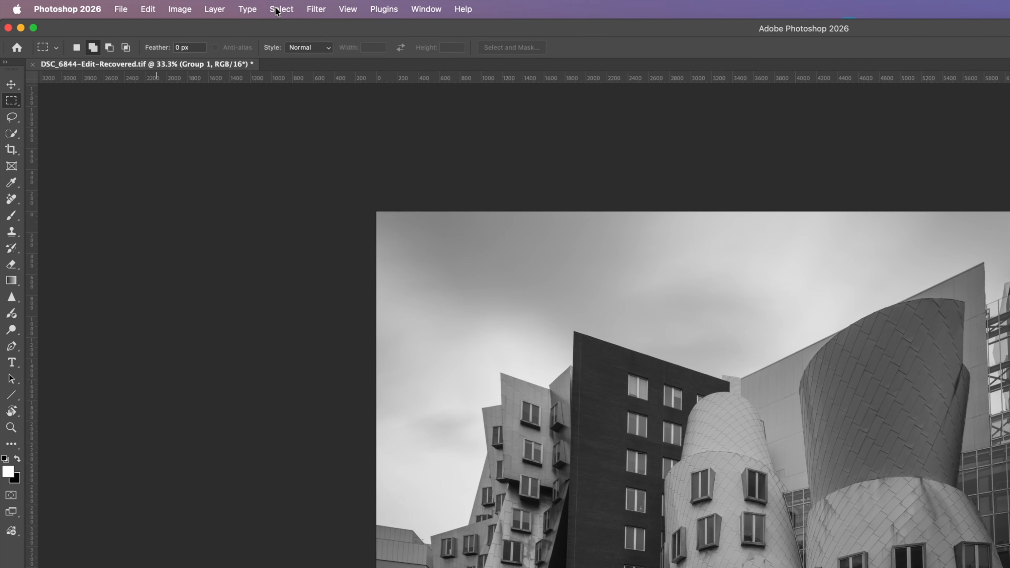
Step: Load the saved "Sky" channel as a new selection
click(175, 6)
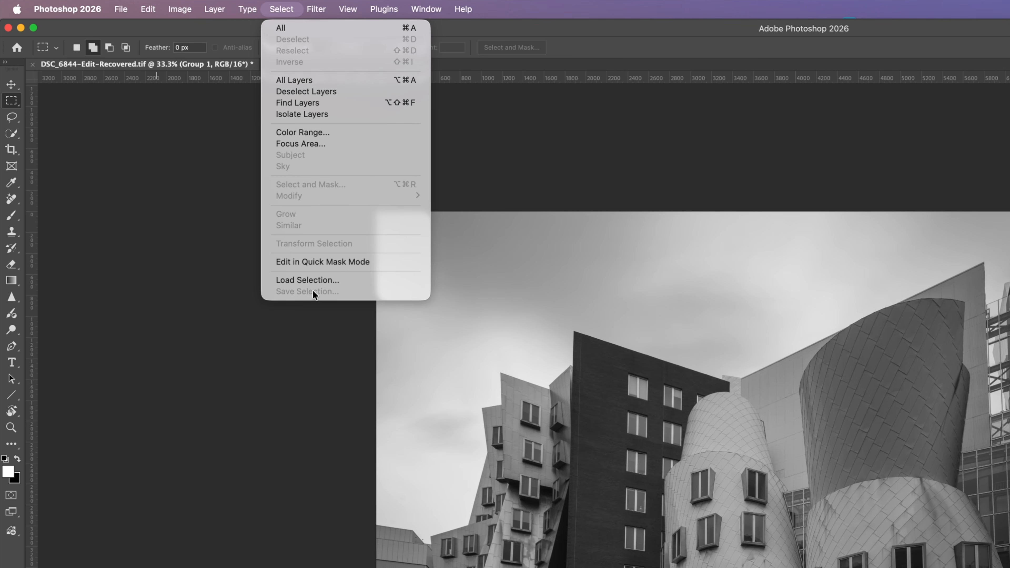
click(312, 278)
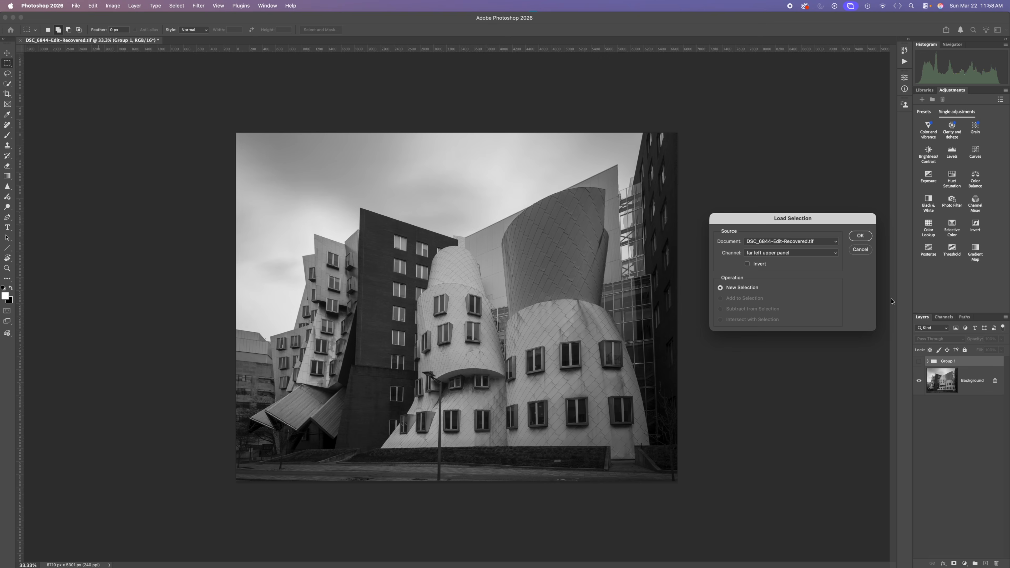
click(800, 255)
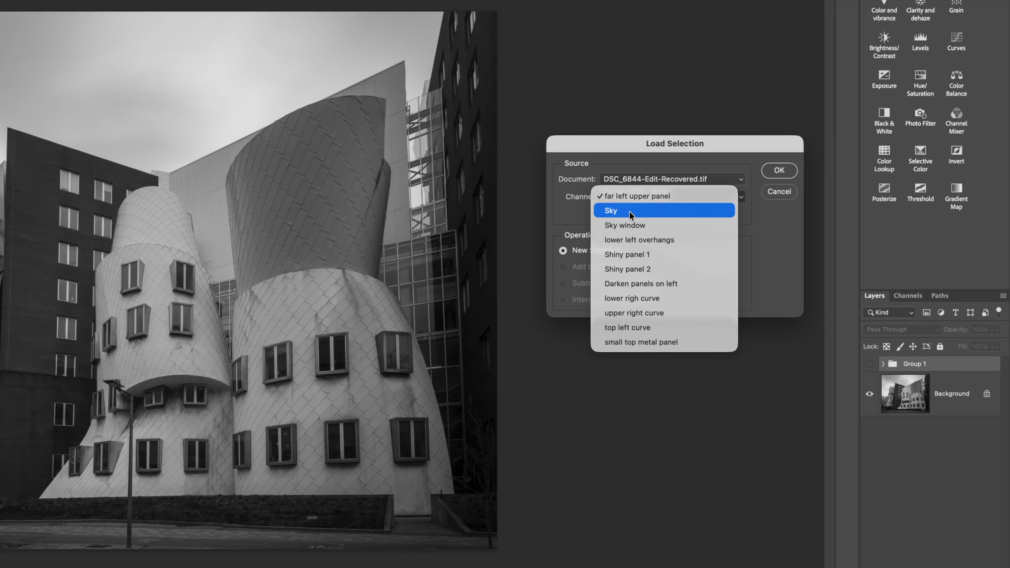
click(776, 262)
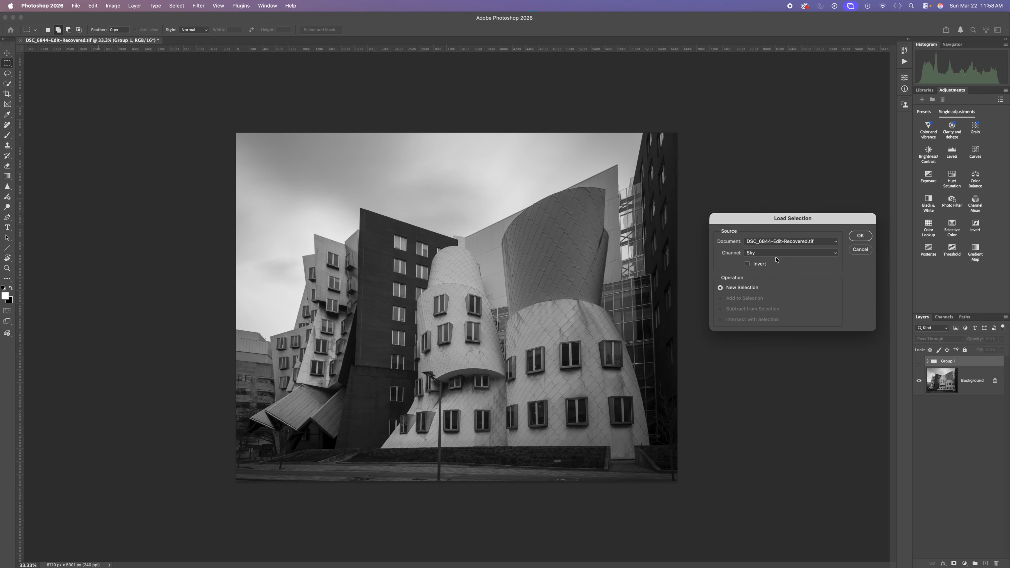
click(859, 236)
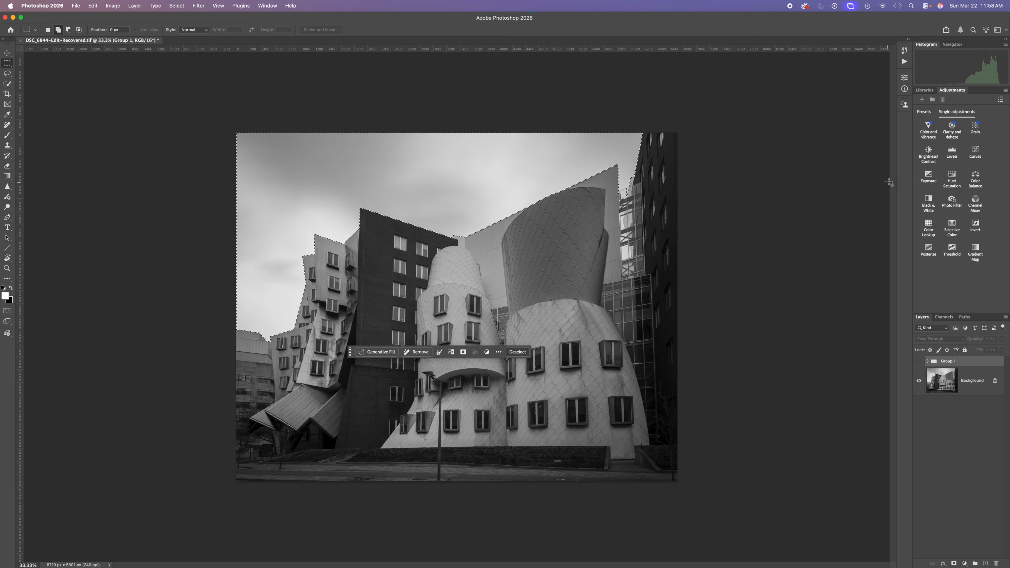
Step: Add a Curves adjustment to the selected sky, pulling the darker tones down and placing the highlight point at input 227, output 217
click(975, 152)
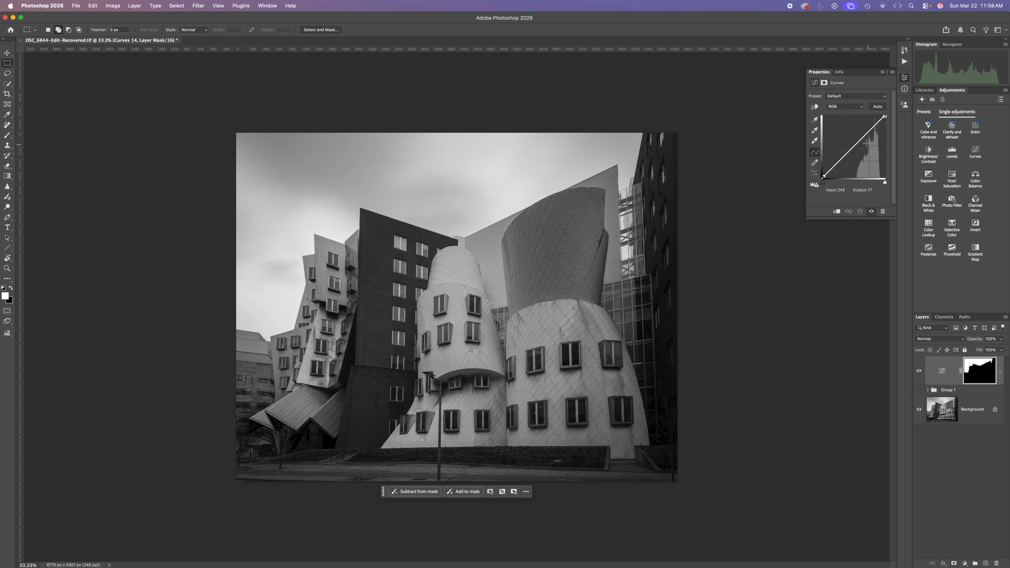
click(845, 155)
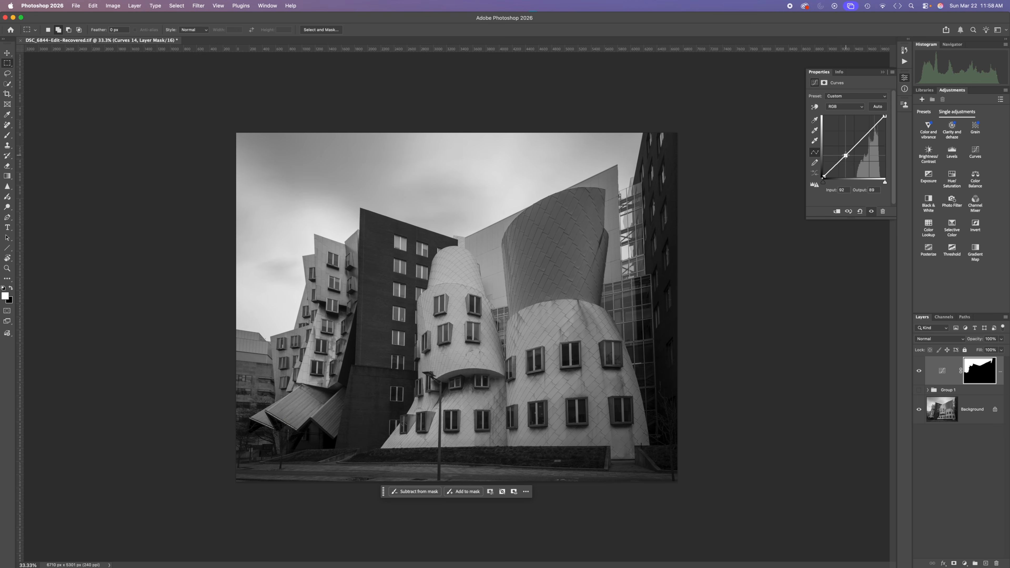
drag(846, 156, 847, 160)
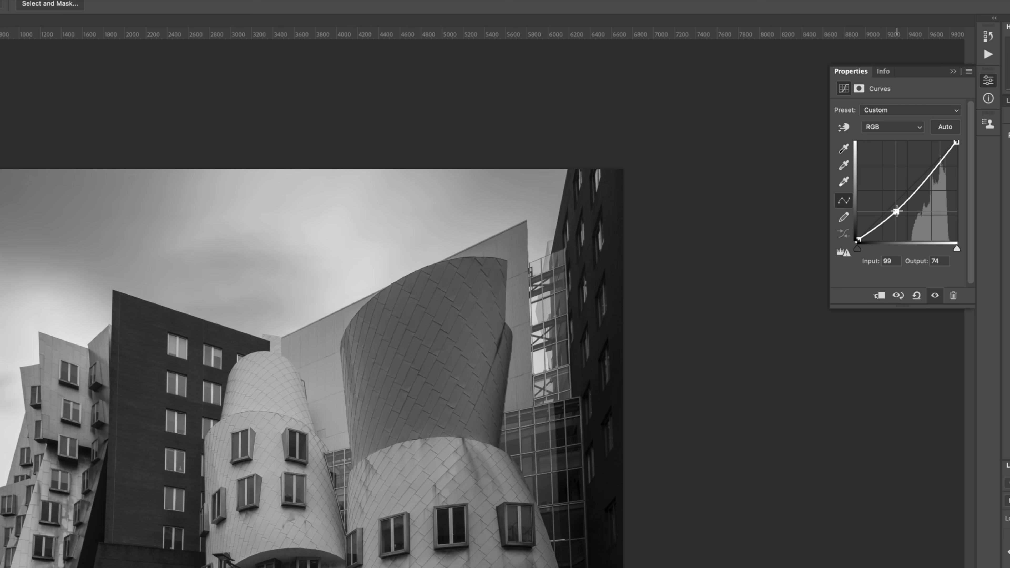
drag(896, 211, 900, 226)
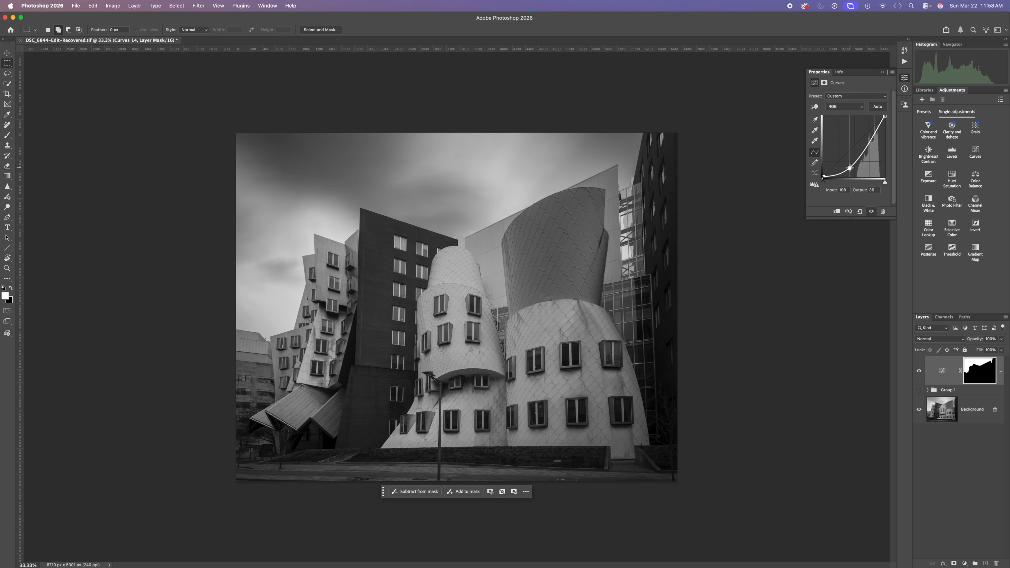
drag(849, 168, 848, 168)
drag(878, 127, 878, 125)
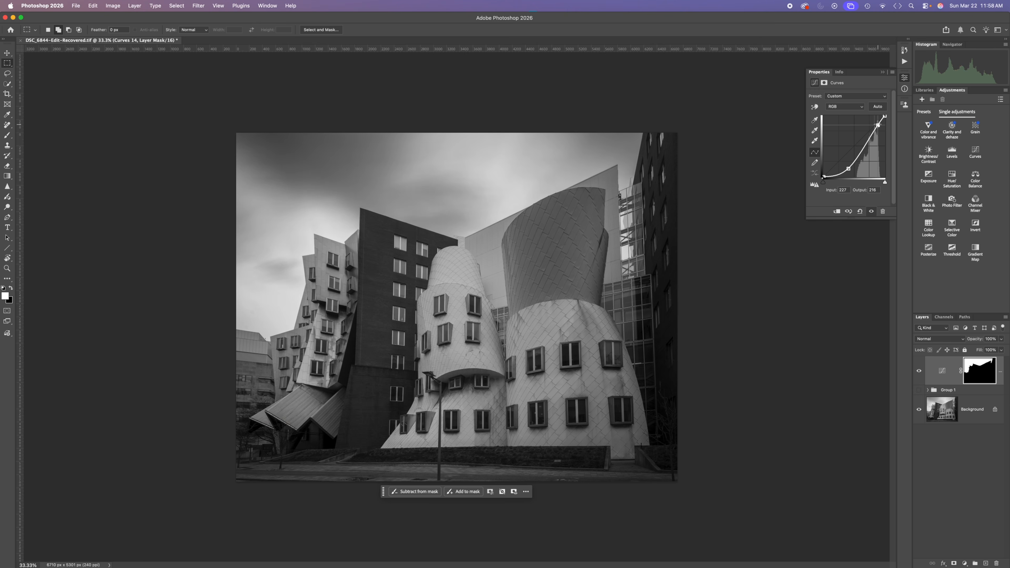
click(862, 150)
drag(862, 150, 878, 124)
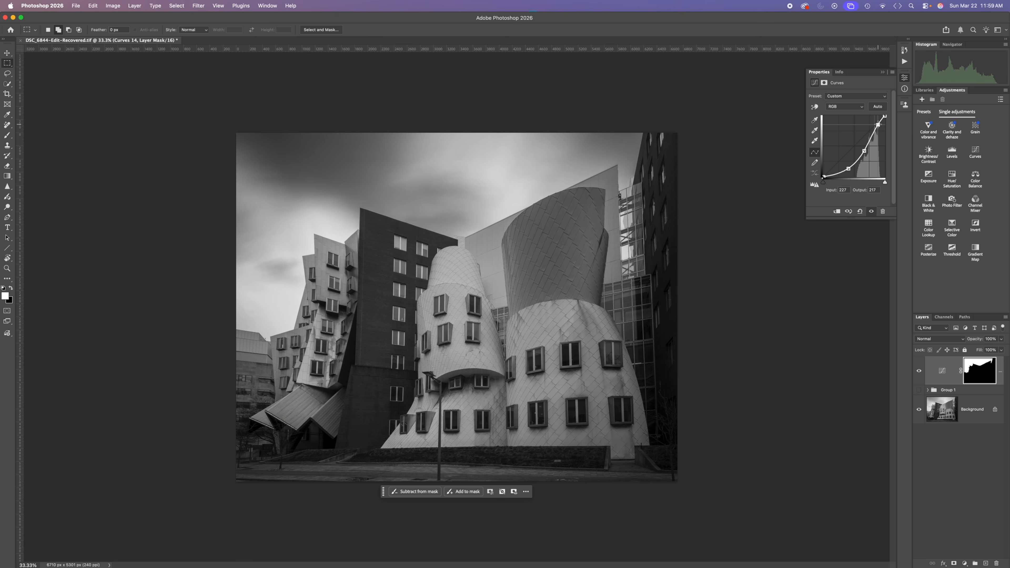
drag(849, 168, 848, 170)
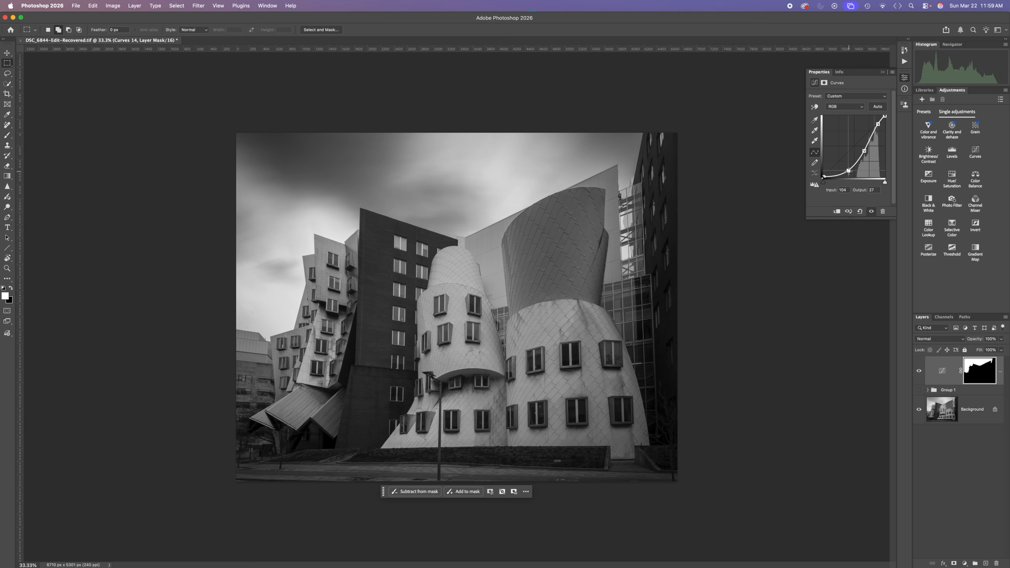
click(920, 371)
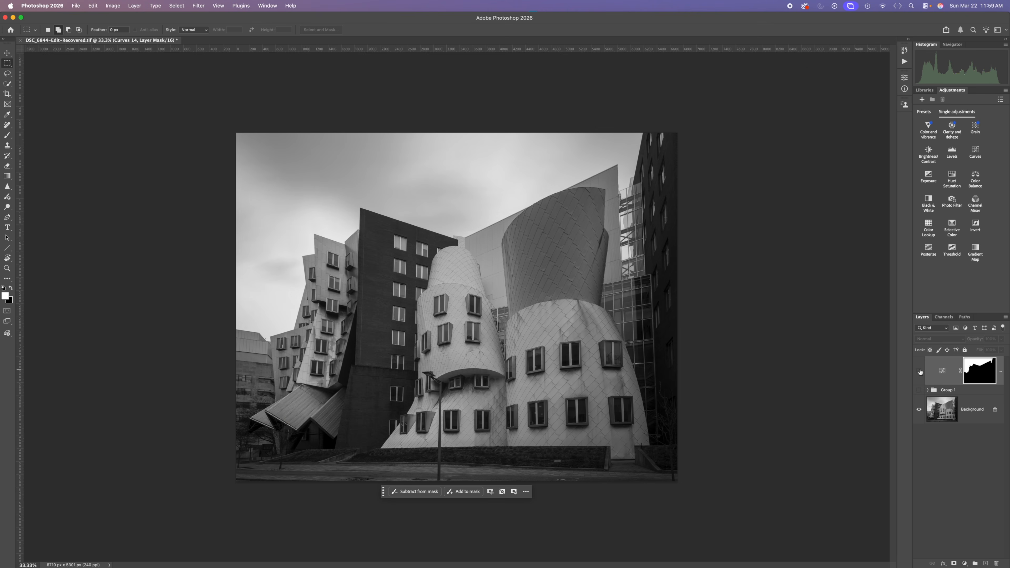
click(919, 370)
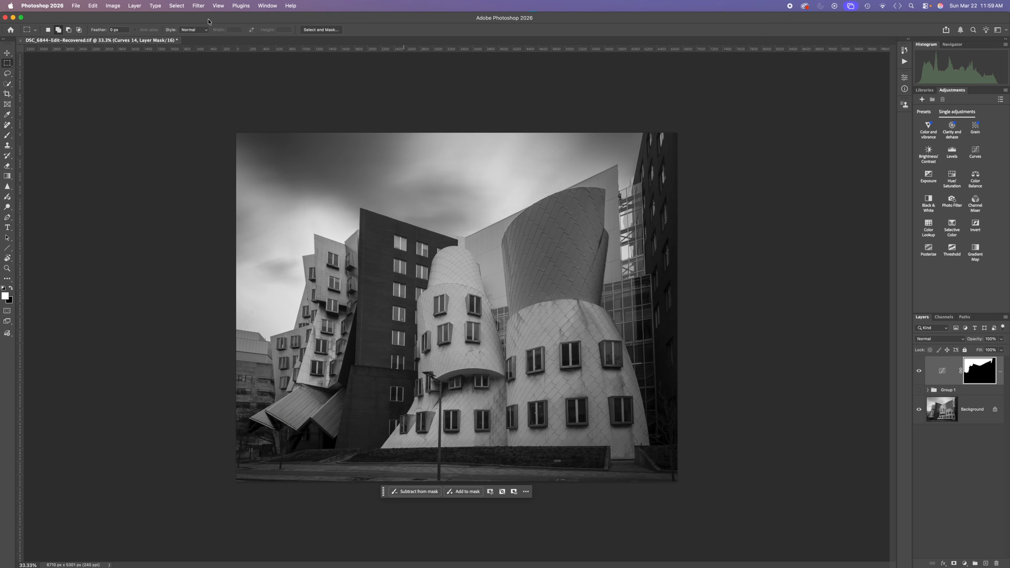
Step: Load the saved "lower righ curve" channel as a new selection
click(176, 6)
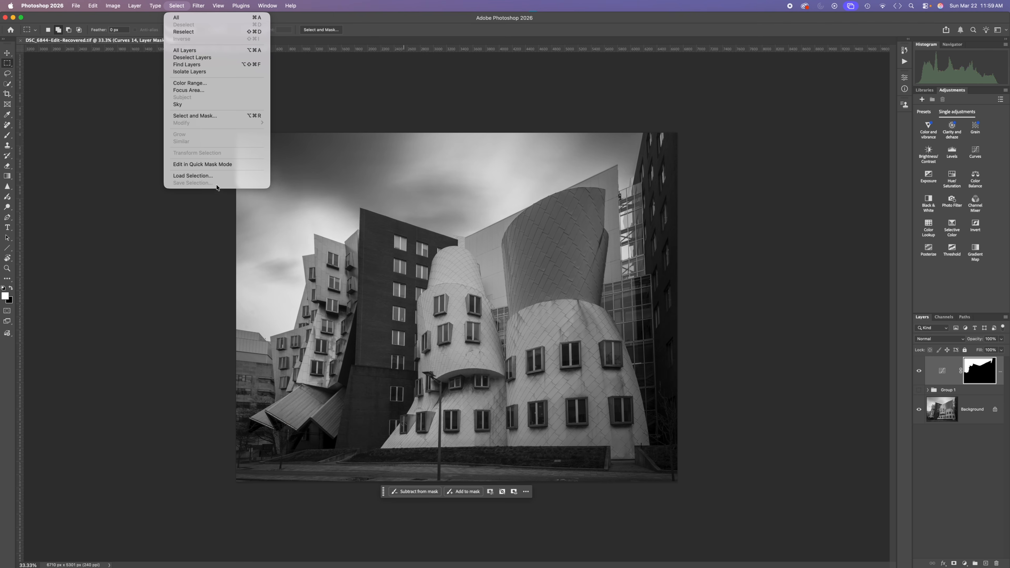
click(217, 176)
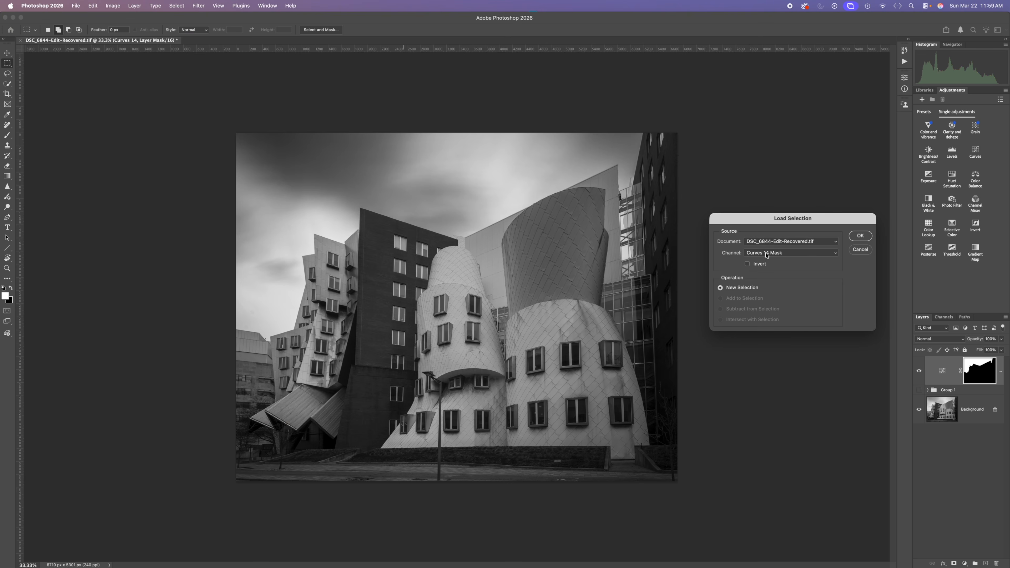
click(766, 254)
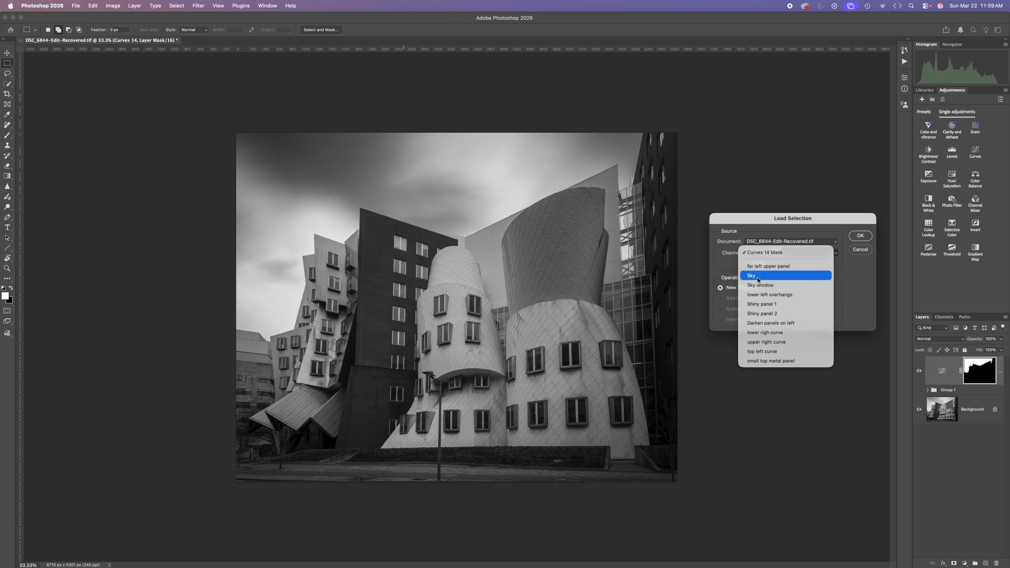
click(763, 332)
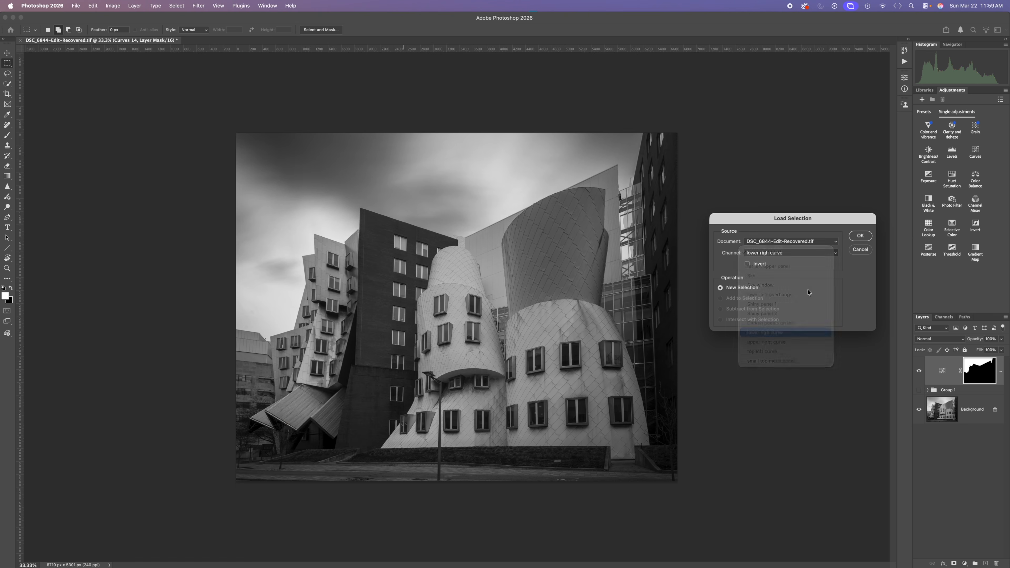
click(859, 235)
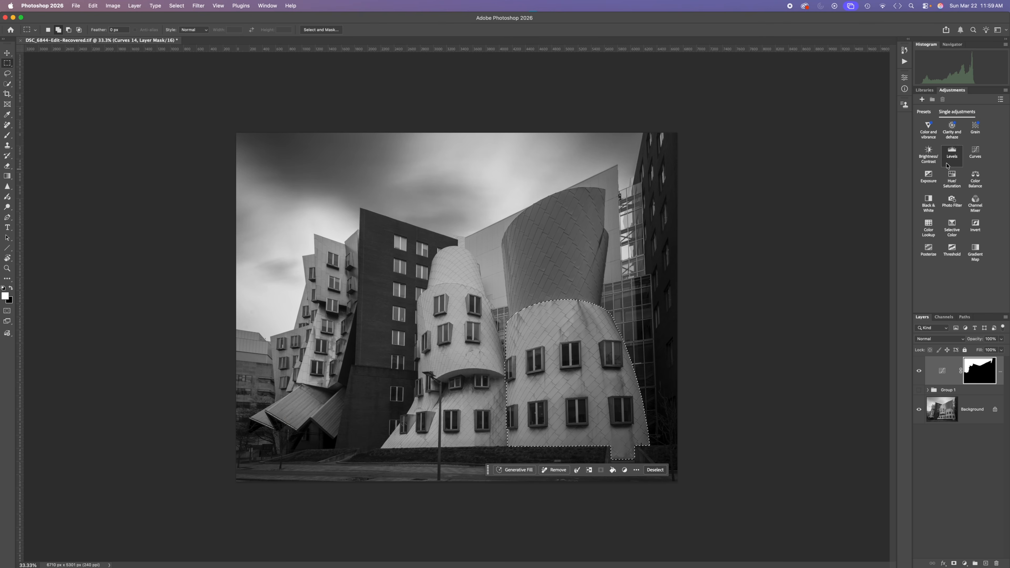
Step: Add a Curves adjustment to the selected lower right tower and raise its midtones to brighten the facade
click(967, 159)
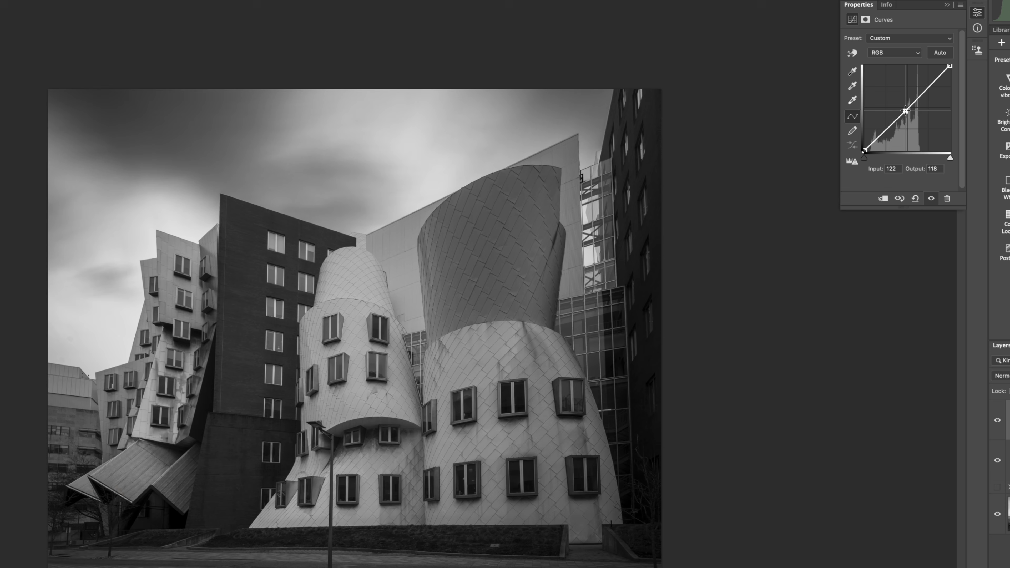
drag(852, 149, 849, 141)
drag(901, 101, 901, 97)
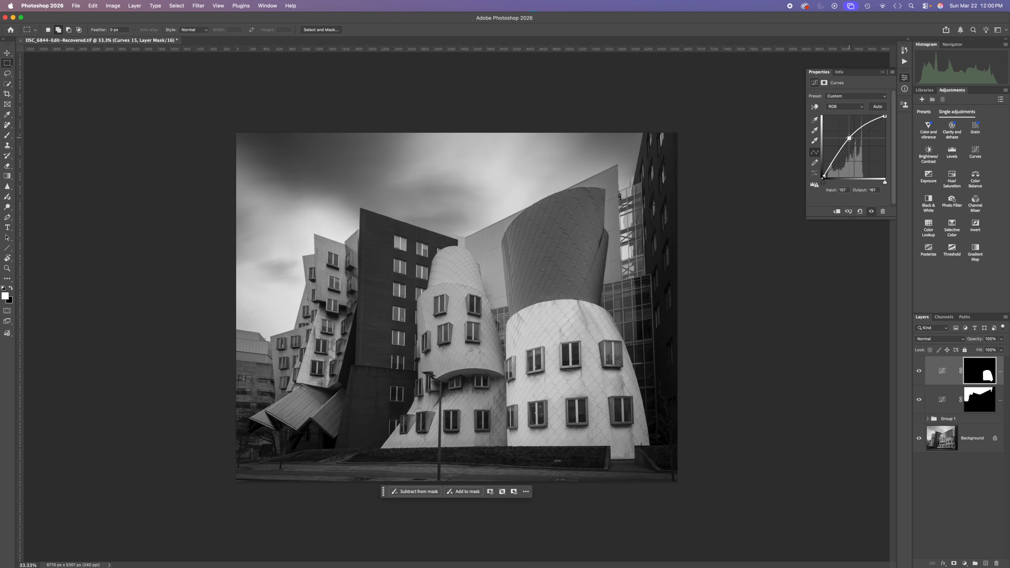
drag(850, 138, 849, 138)
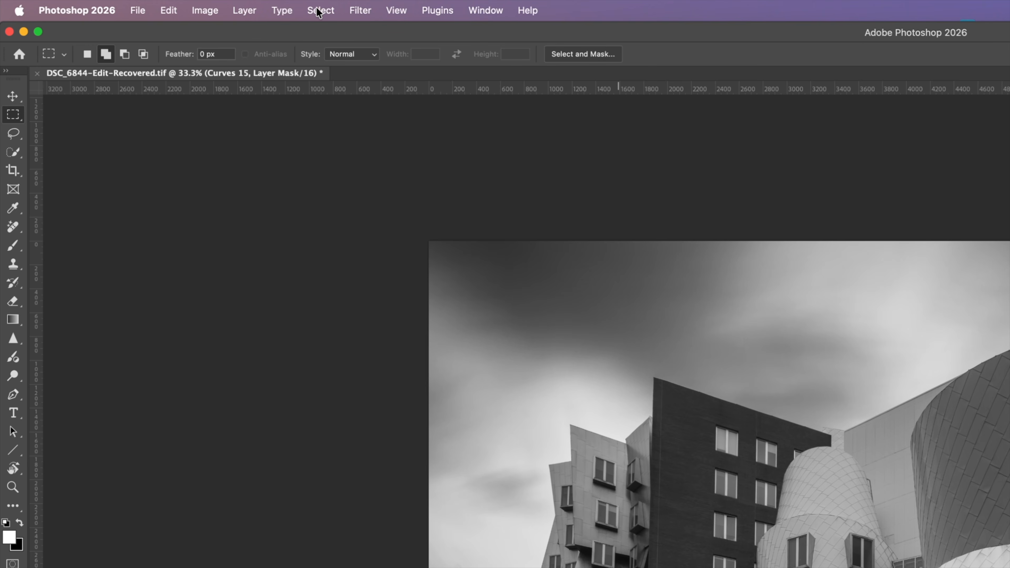
Step: Reselect the lower right tower, apply a reflected white-to-black gradient across its Curves mask, and deselect to compare before and after
click(320, 12)
click(333, 57)
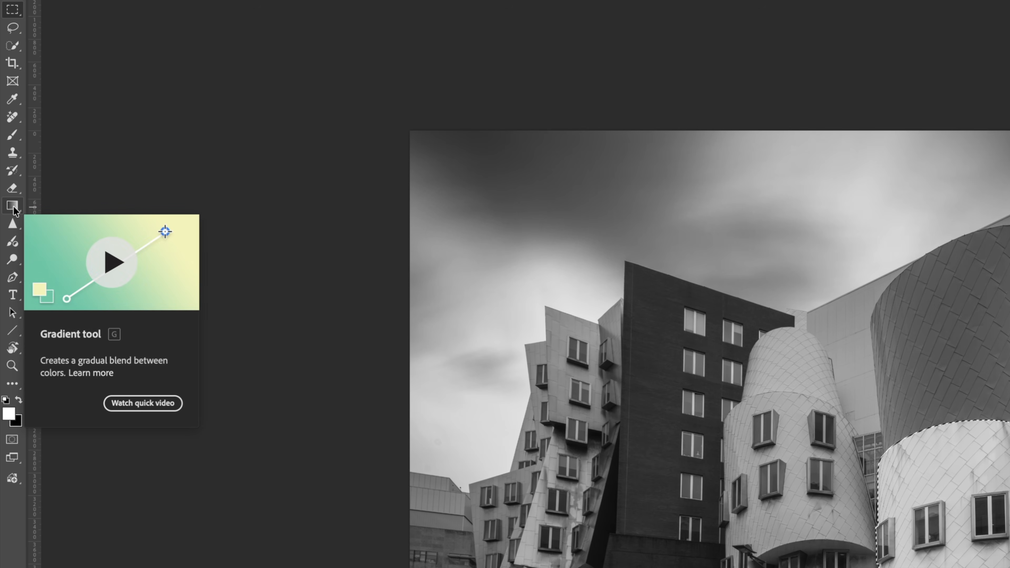
click(14, 206)
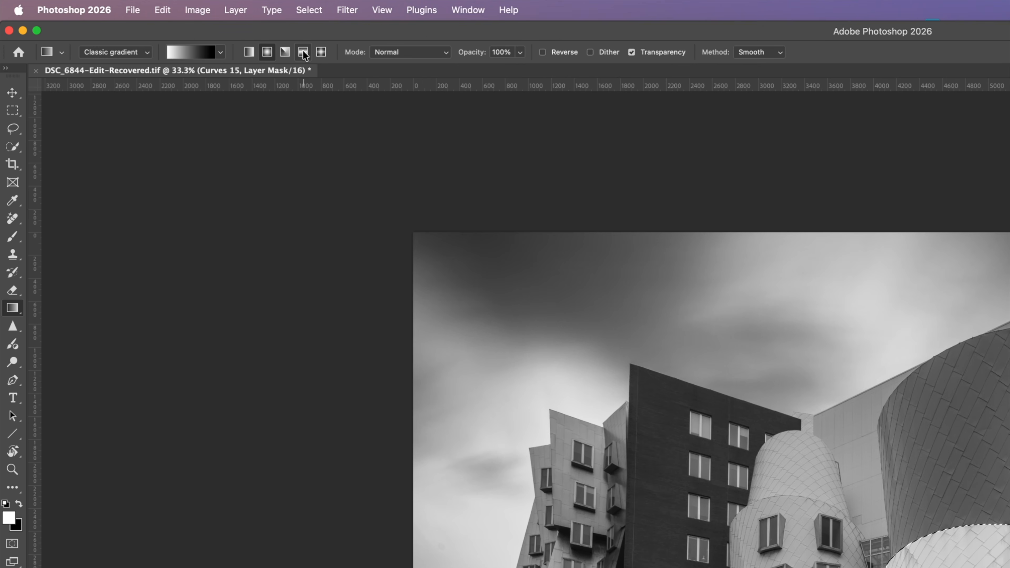
click(173, 30)
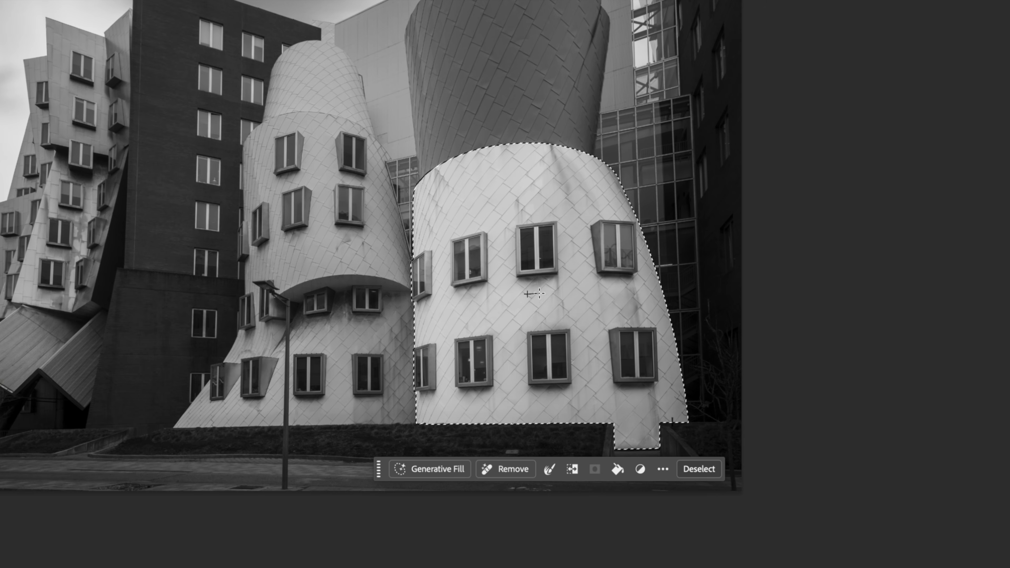
drag(565, 379, 603, 379)
drag(602, 293, 662, 292)
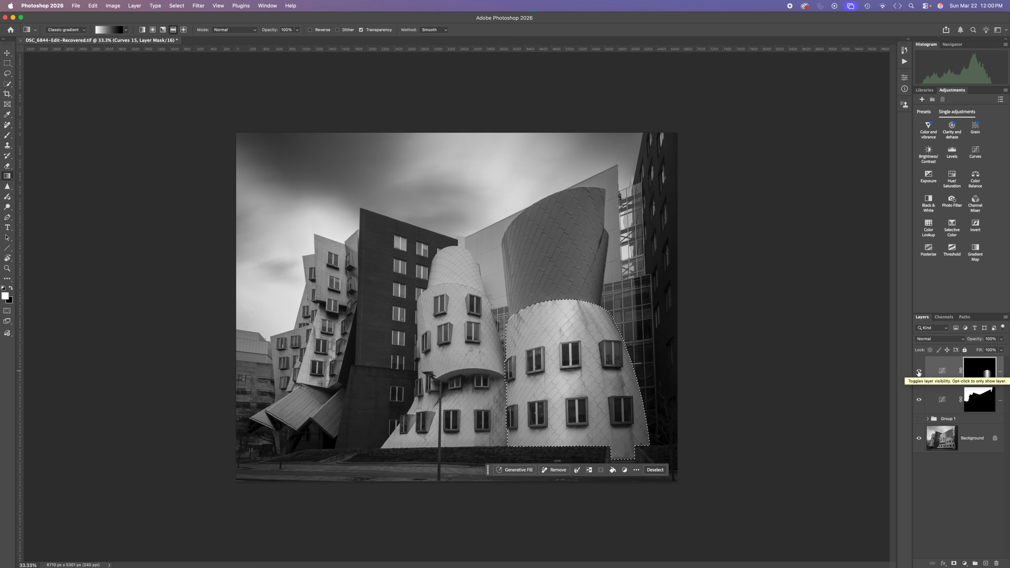
key(super+d)
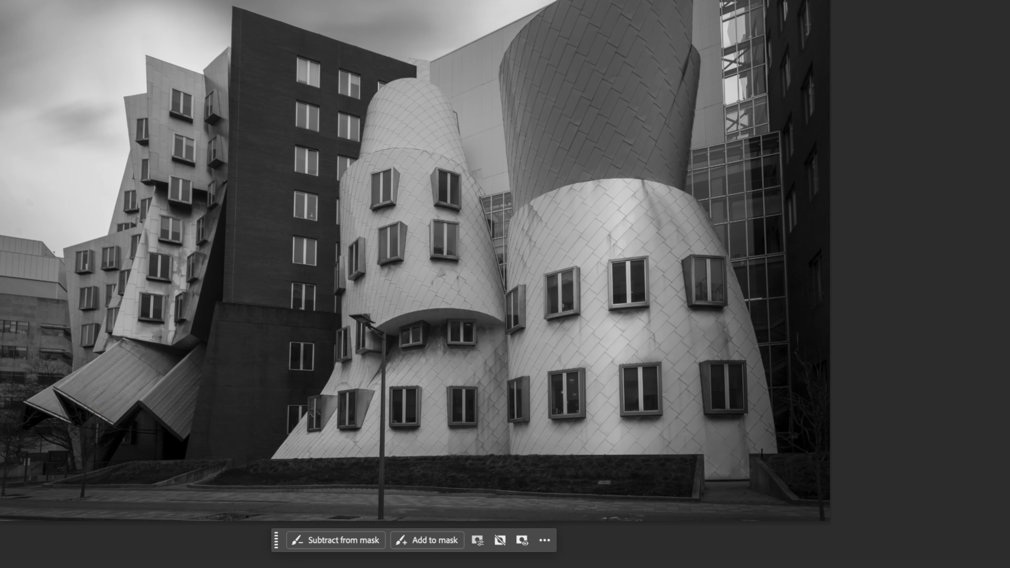
click(918, 373)
click(919, 372)
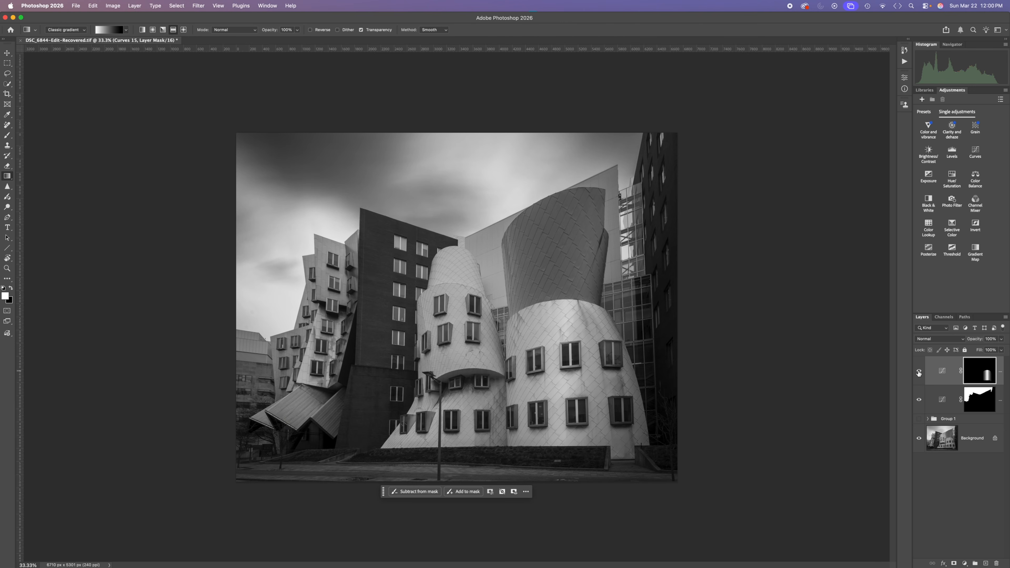
click(919, 372)
click(918, 373)
Step: Load the saved "upper right curve" selection and darken it with a Curves adjustment, moving input 102 to output 75
click(175, 6)
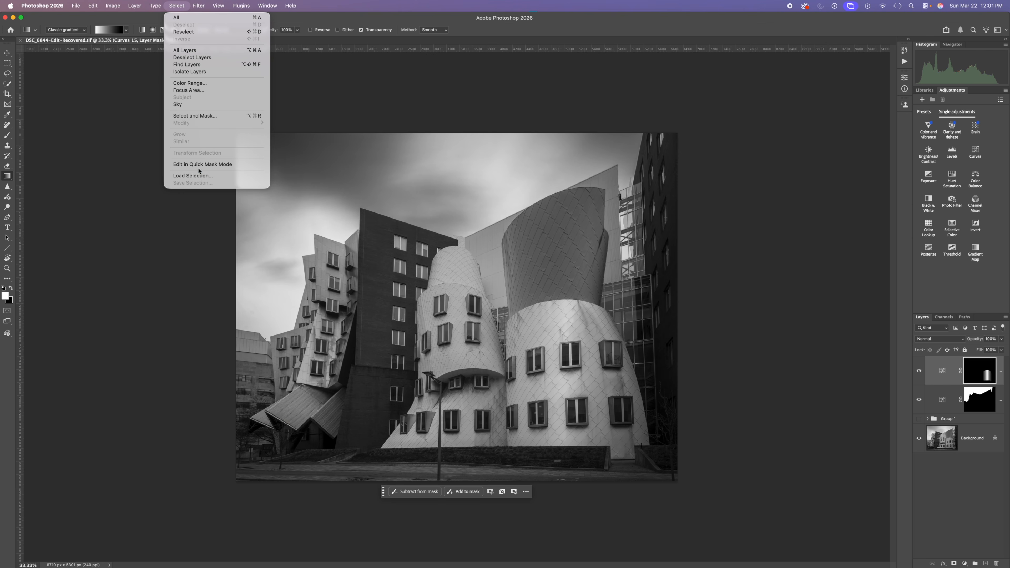
click(199, 177)
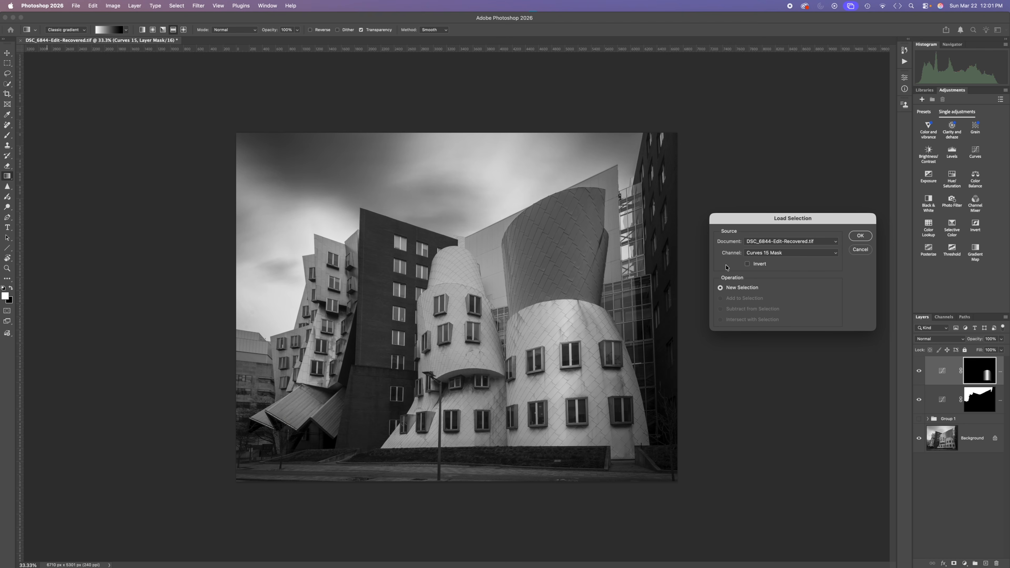
click(764, 253)
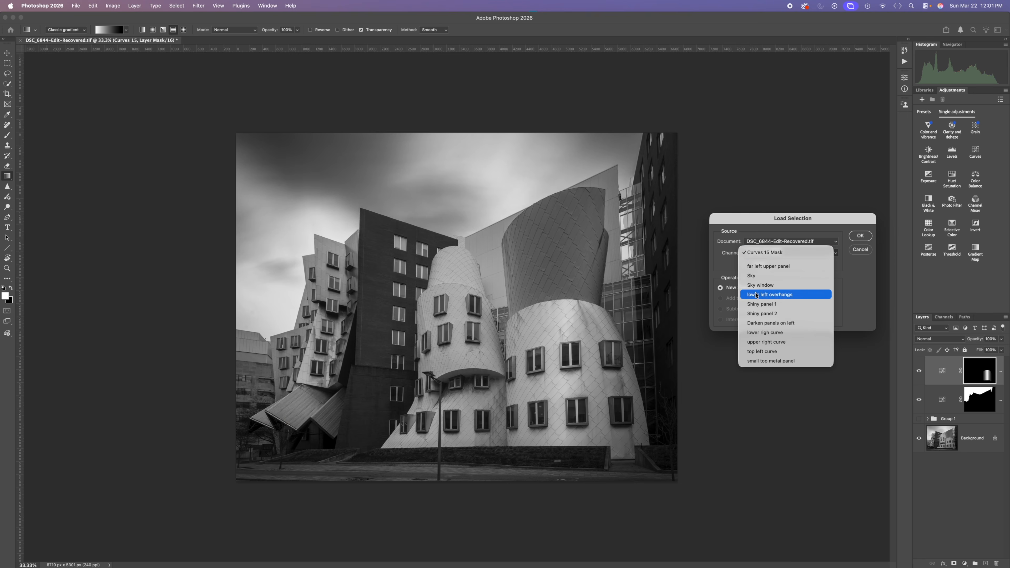
click(760, 342)
click(860, 237)
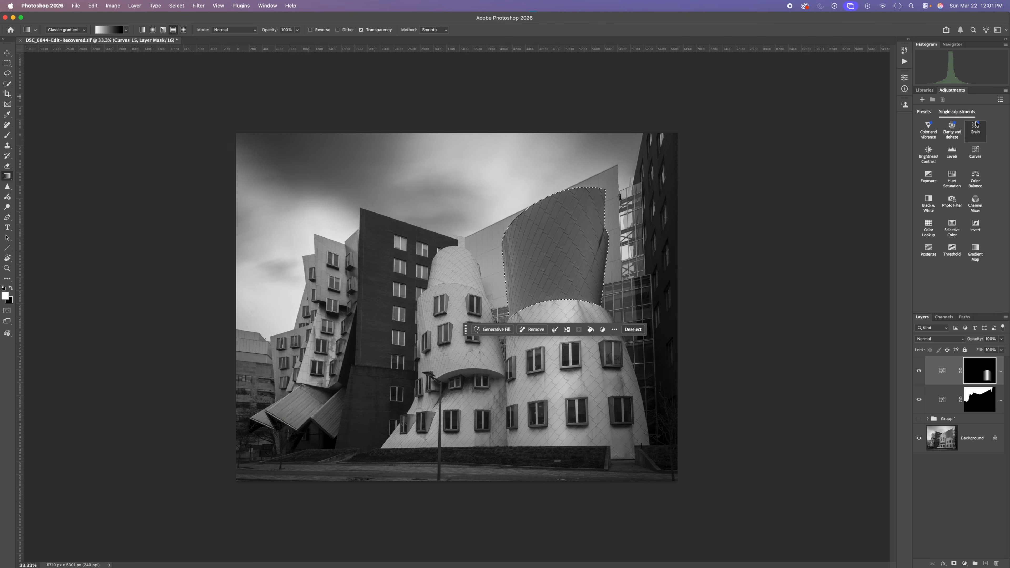
click(976, 152)
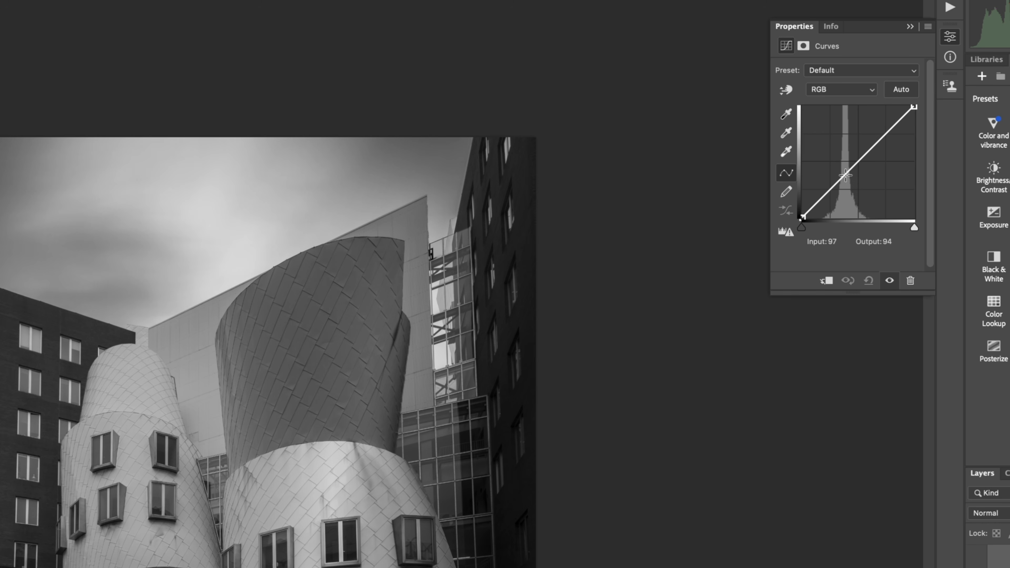
drag(846, 175, 848, 184)
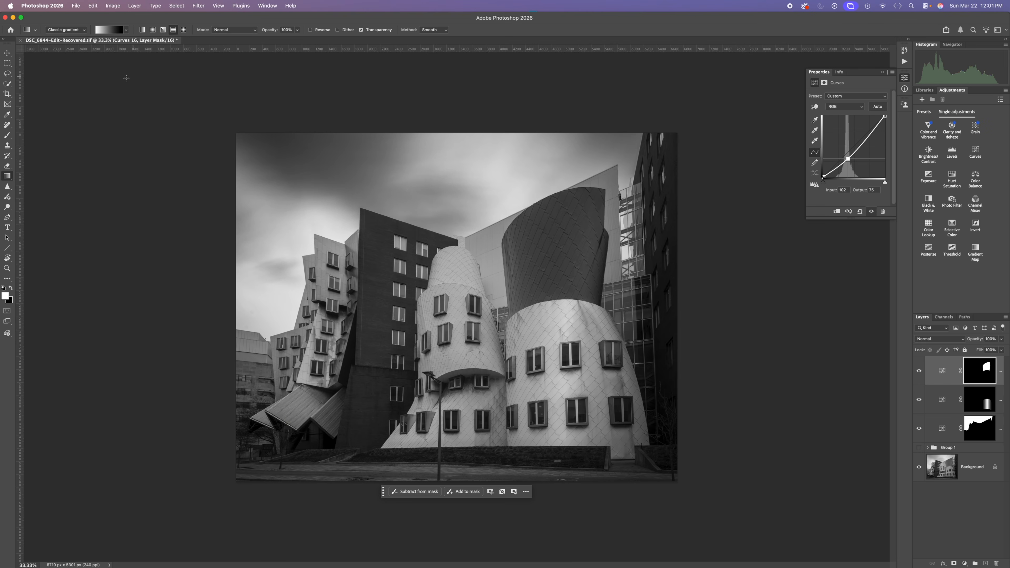
Step: Reselect the upper right curve and apply a reflected black-to-white gradient to its Curves mask, keeping a lighter vertical band through the middle
click(175, 5)
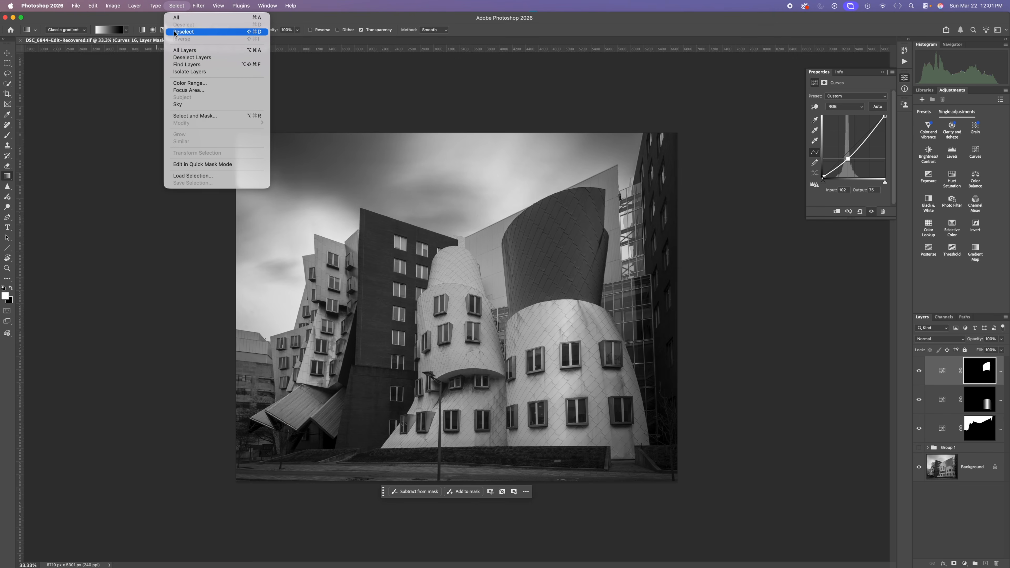
click(183, 32)
click(9, 174)
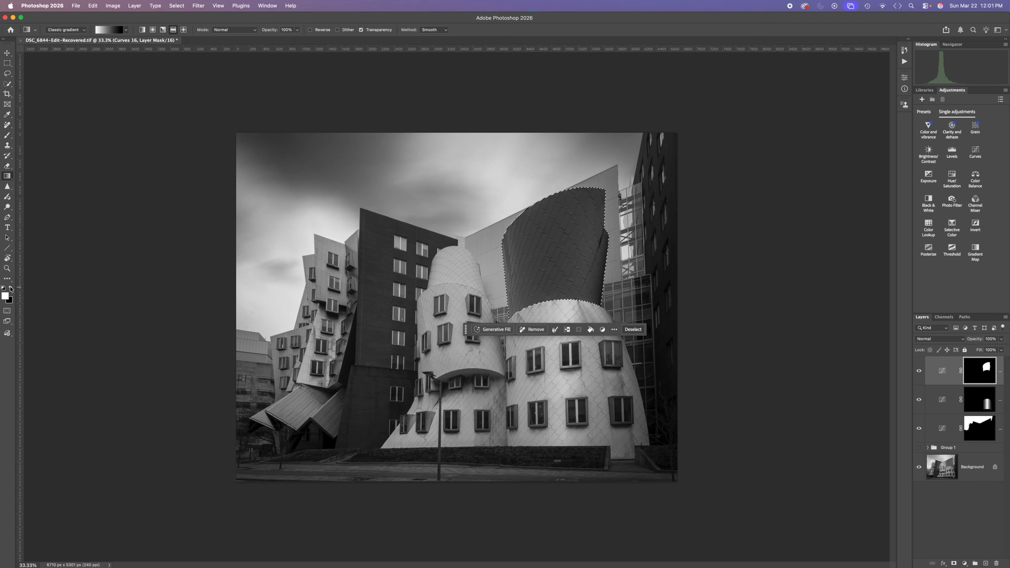
click(10, 288)
drag(601, 260, 602, 261)
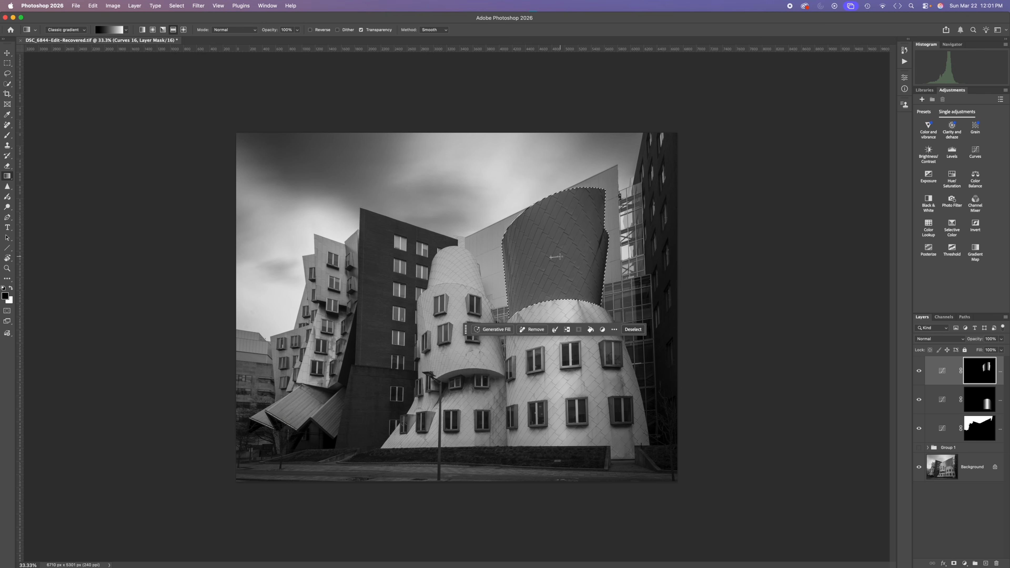
drag(560, 258, 560, 258)
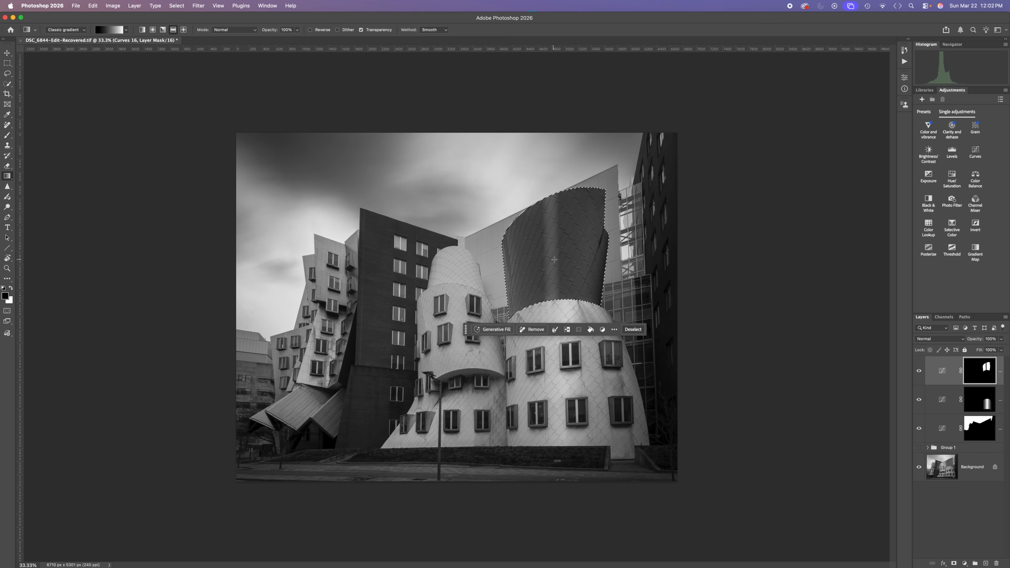
drag(586, 260, 586, 259)
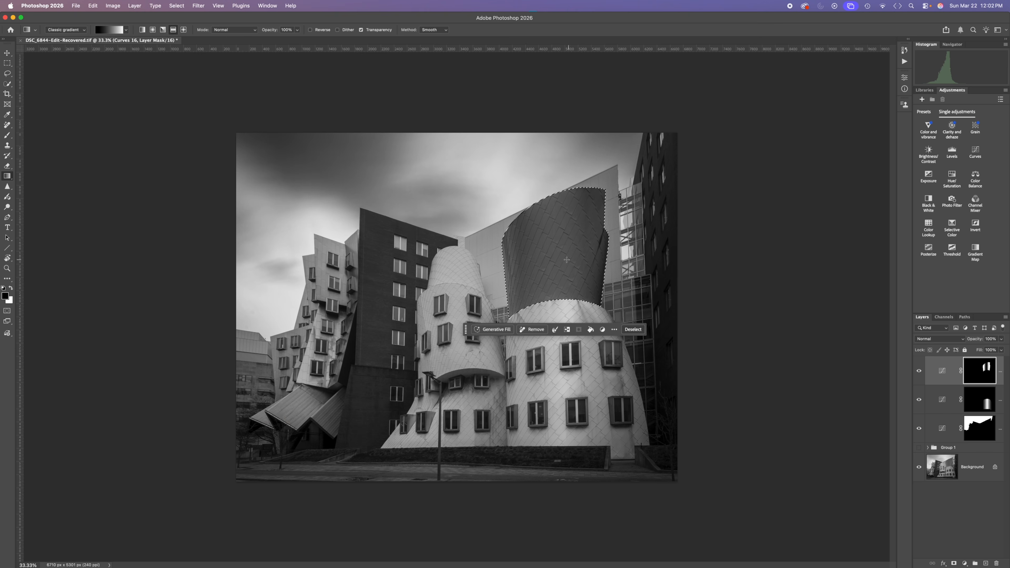
Step: Compare the upper right curve with and without its Curves layer, and clear the selection
click(919, 371)
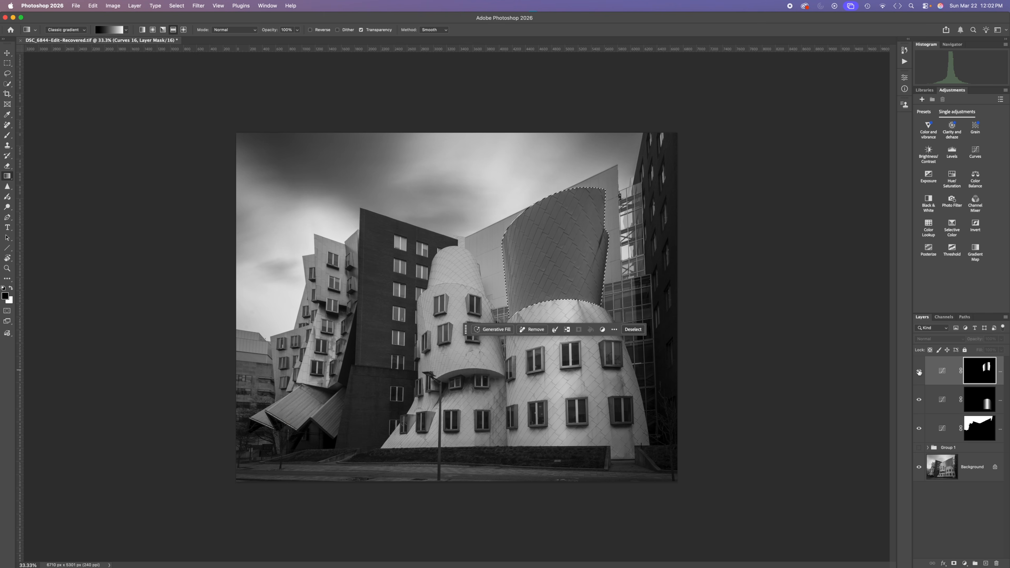
click(919, 371)
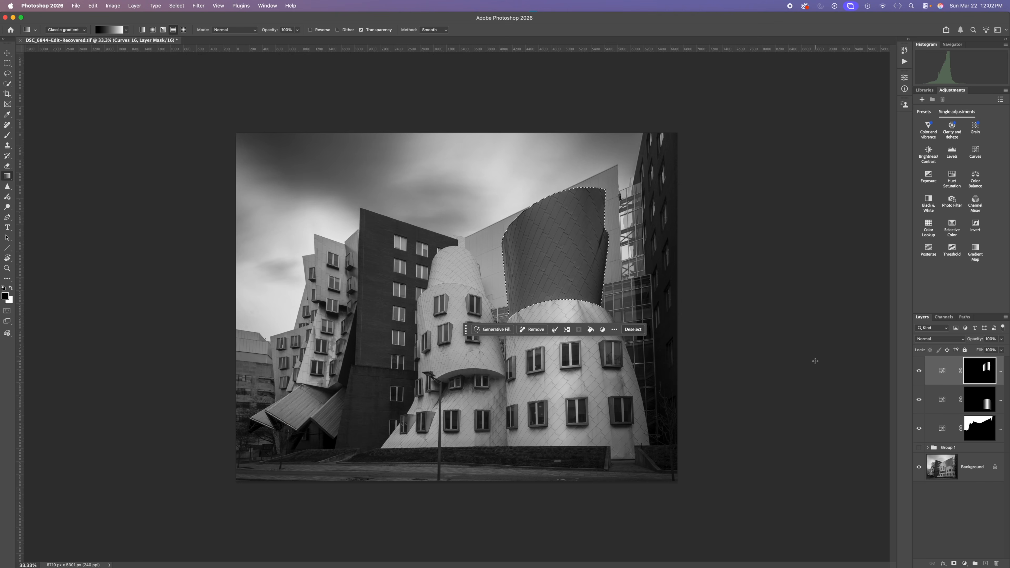
key(super+d)
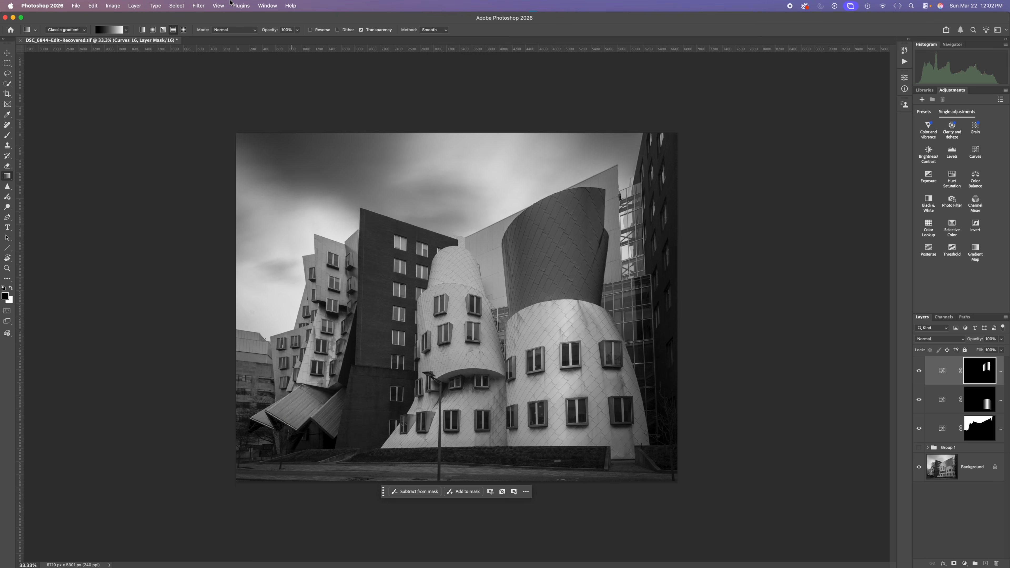
Step: Load the saved "top left curve" selection and brighten it with a Curves adjustment, moving input 146 to output 181
click(176, 6)
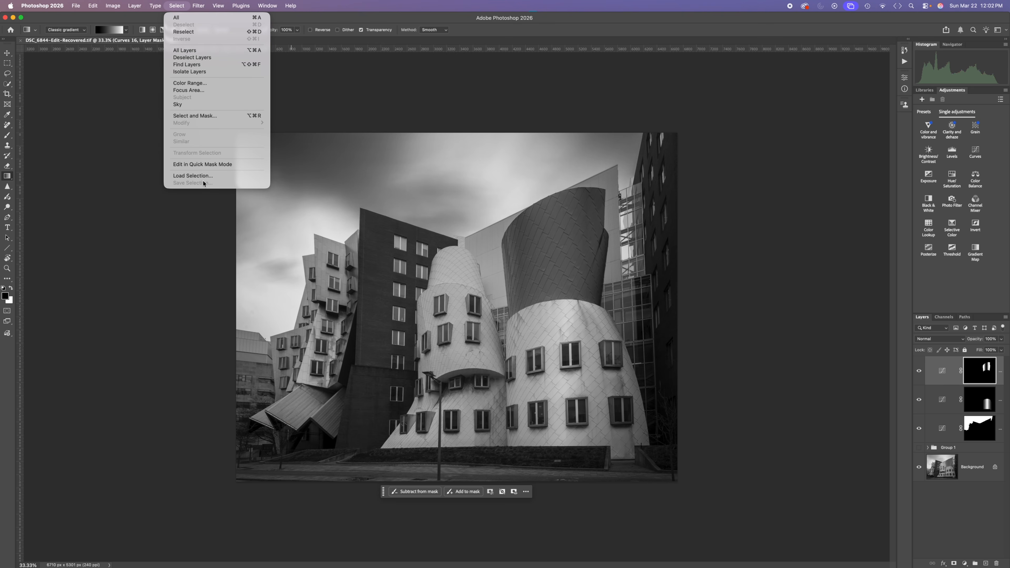
click(193, 176)
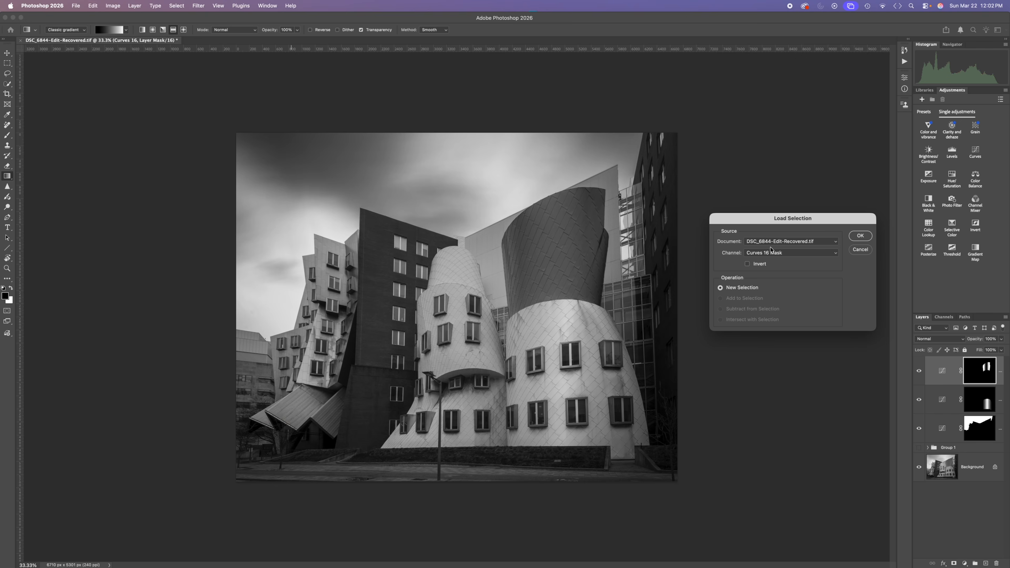
click(771, 251)
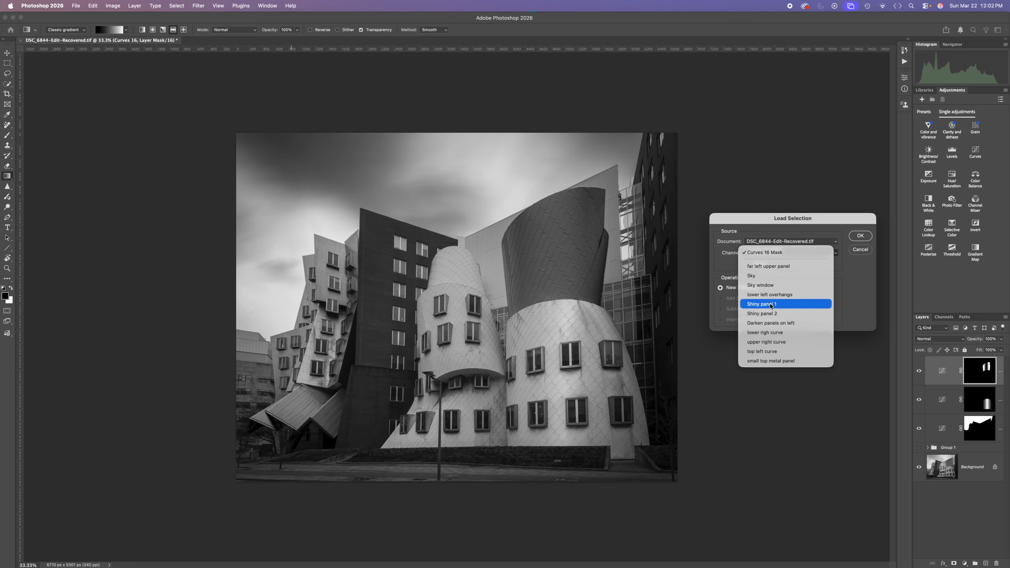
click(769, 353)
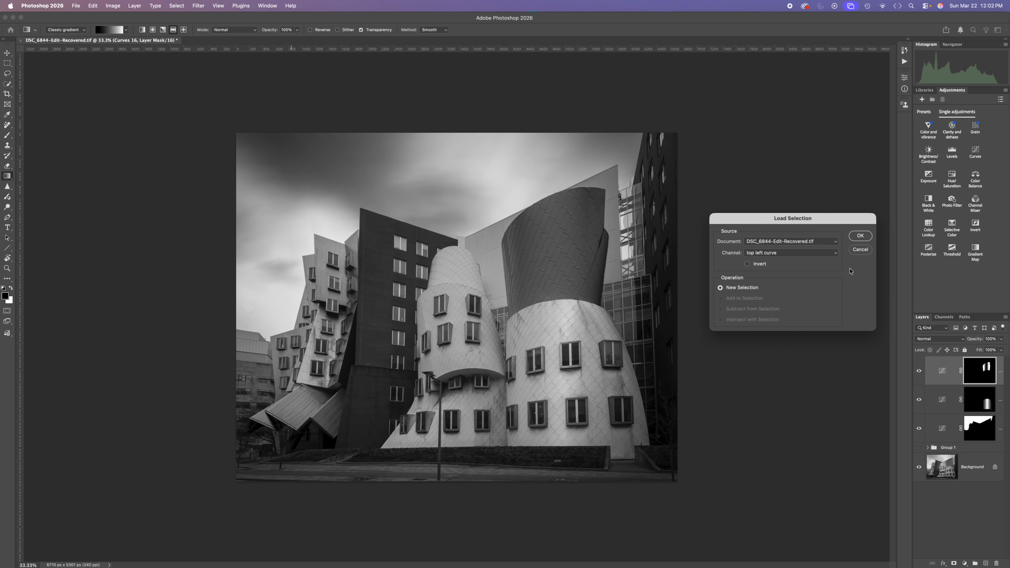
click(859, 236)
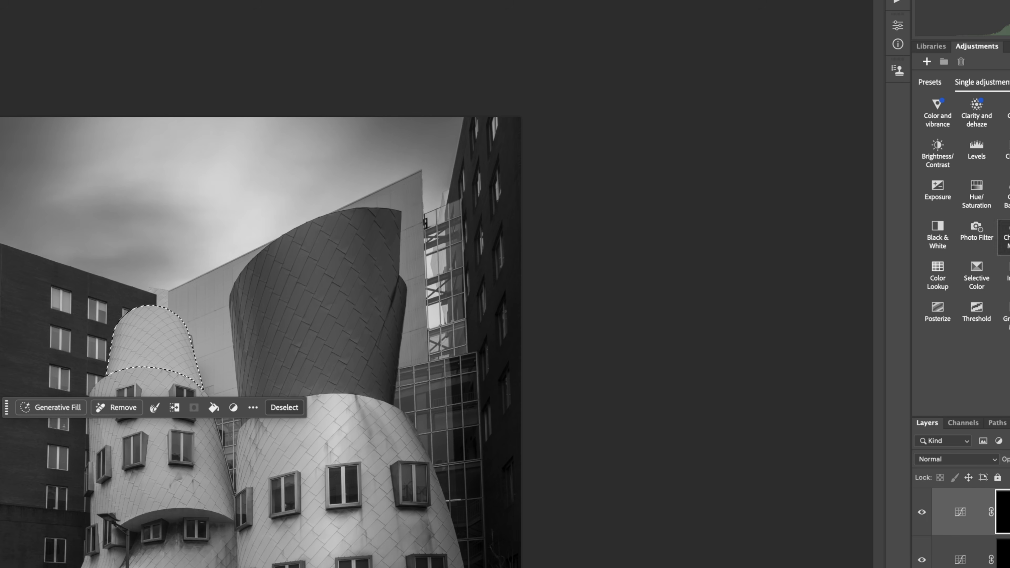
click(1006, 153)
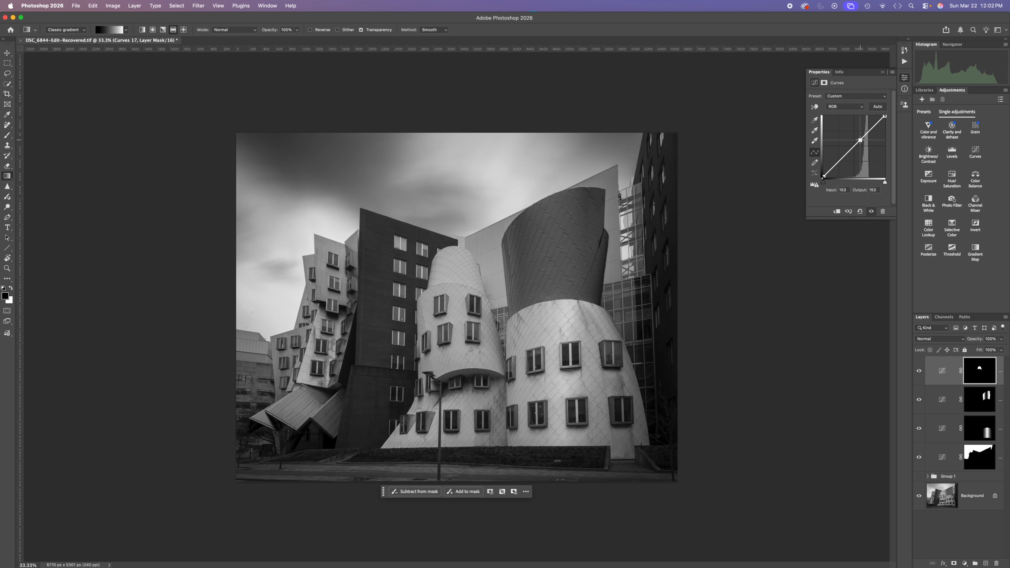
drag(824, 129, 858, 131)
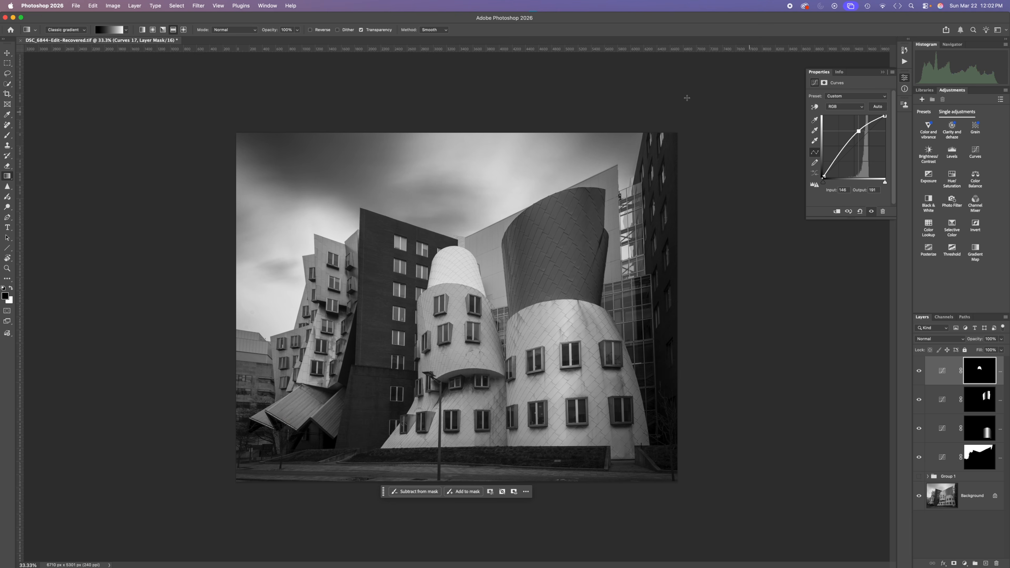
Step: Reselect the top left curve and apply a reflected white-to-black gradient from its center toward the edge on the Curves mask
click(177, 5)
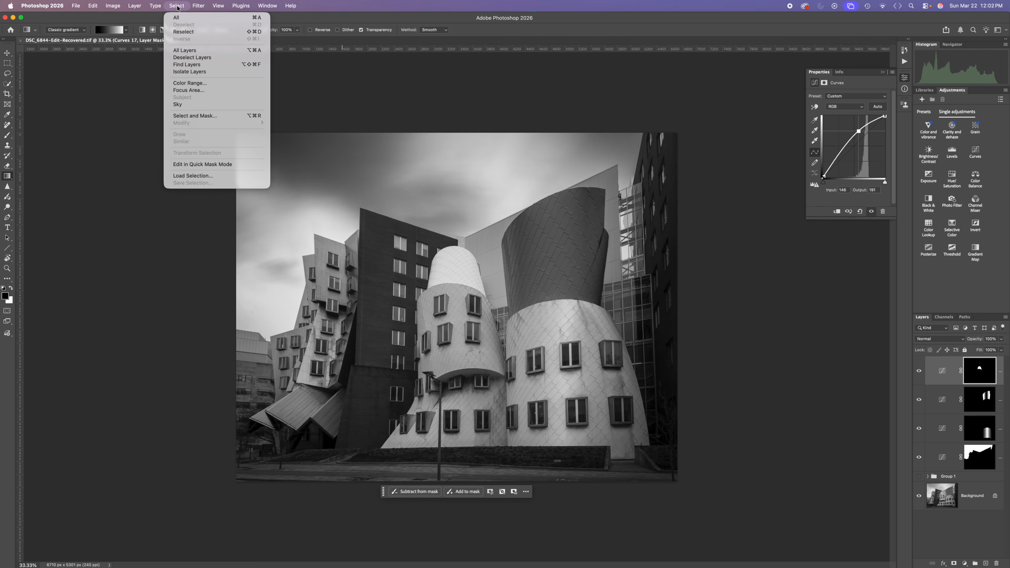
click(179, 32)
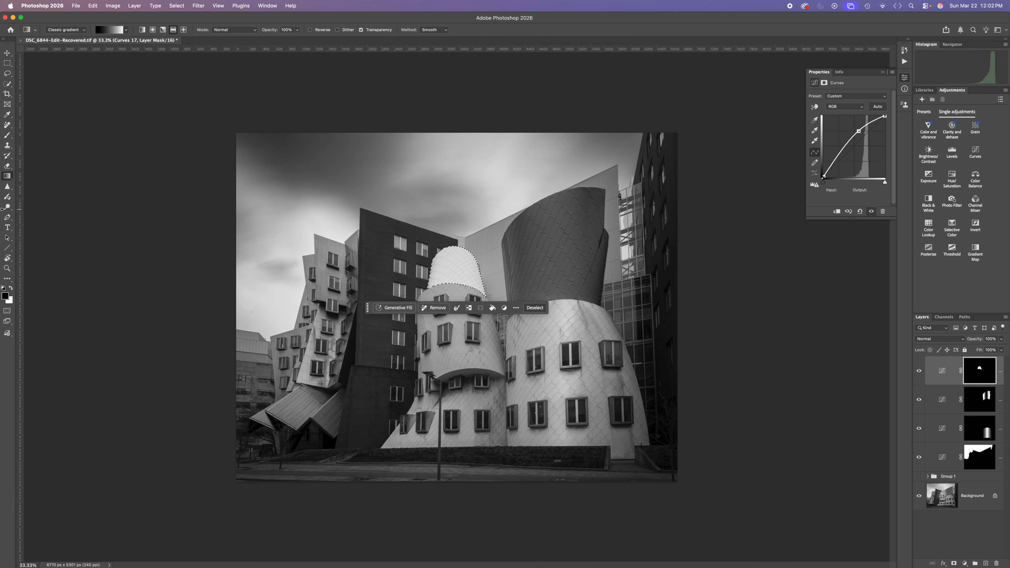
click(7, 177)
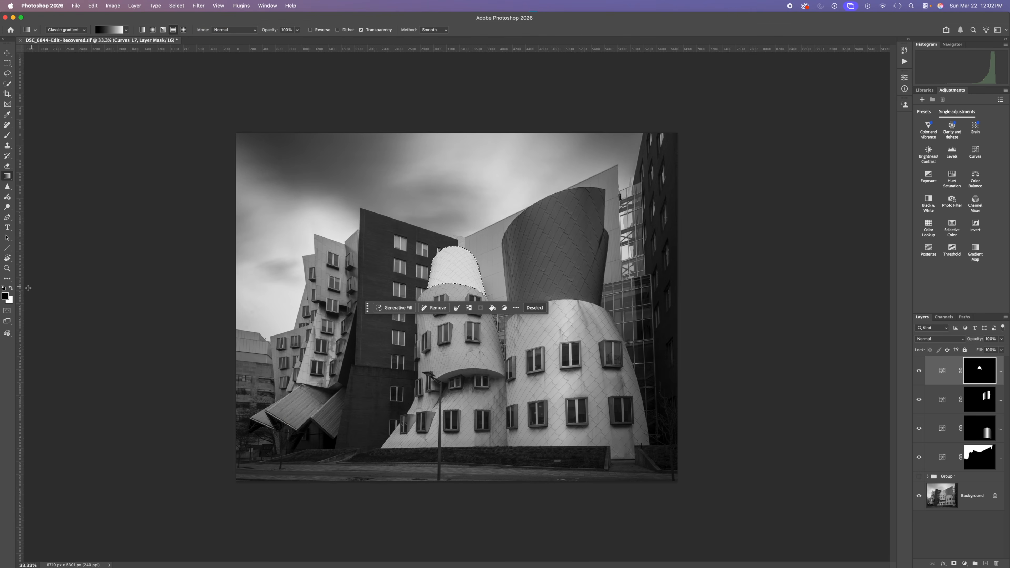
click(12, 288)
drag(454, 270, 477, 270)
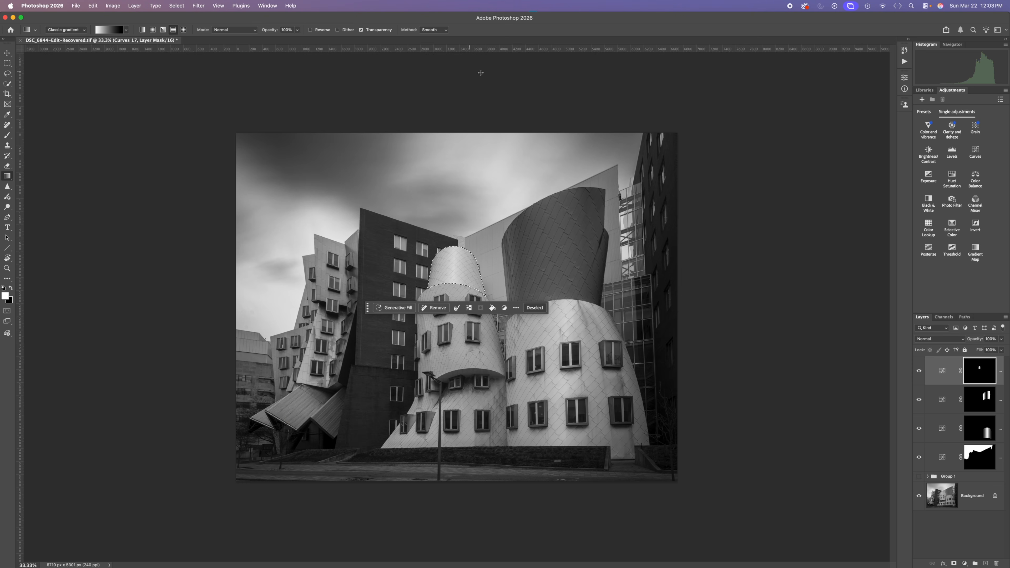
Step: Darken the top left curve with a second Curves adjustment, input 157 to output 115, and limit it to the edges with a reflected black-to-white mask gradient
click(975, 151)
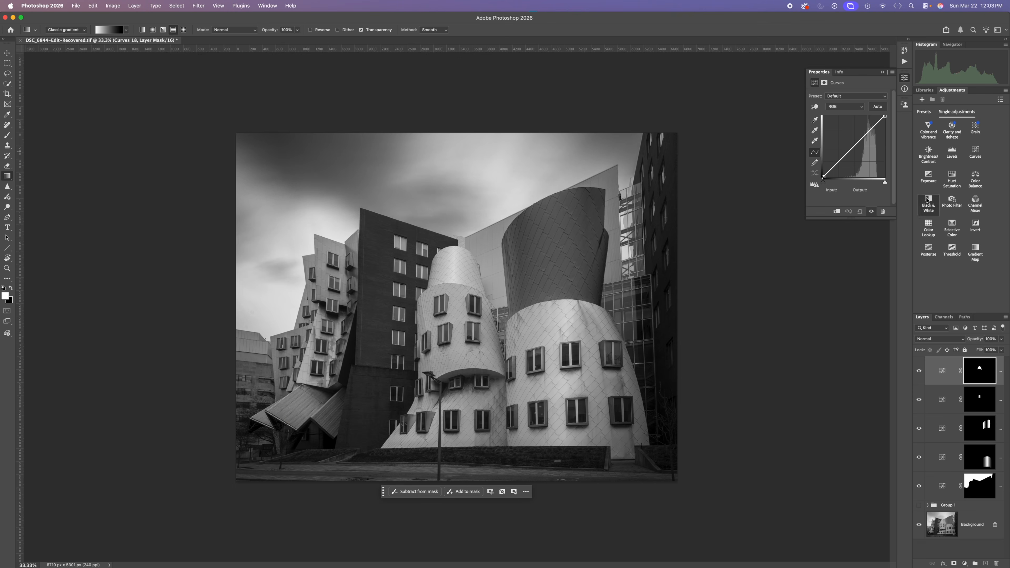
drag(859, 142, 861, 149)
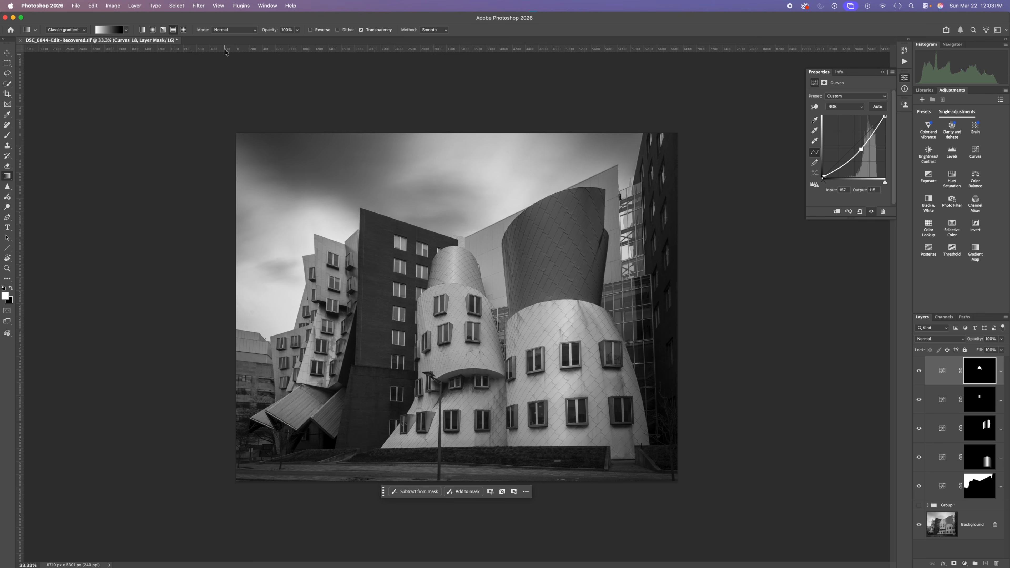
click(180, 6)
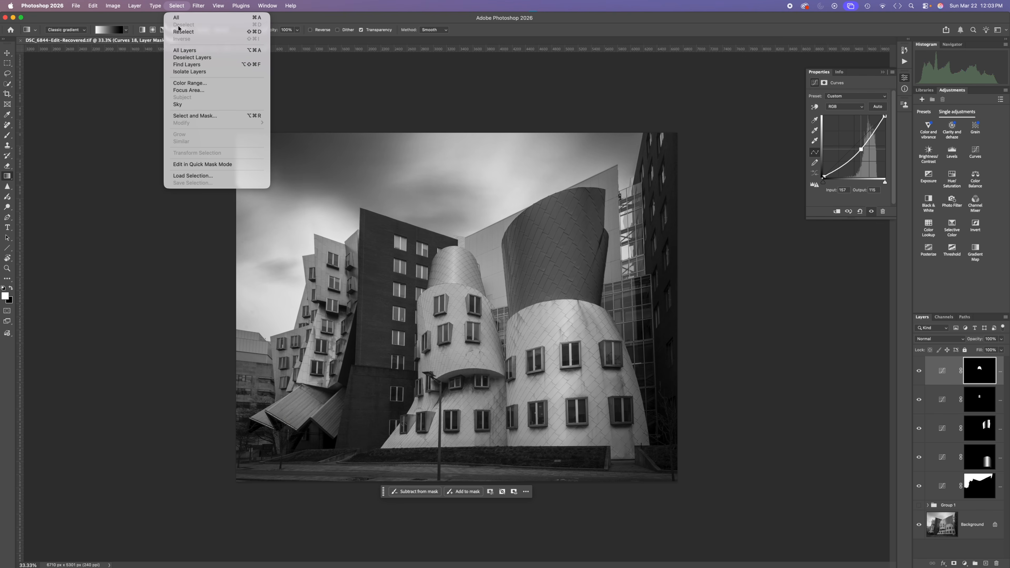
click(181, 31)
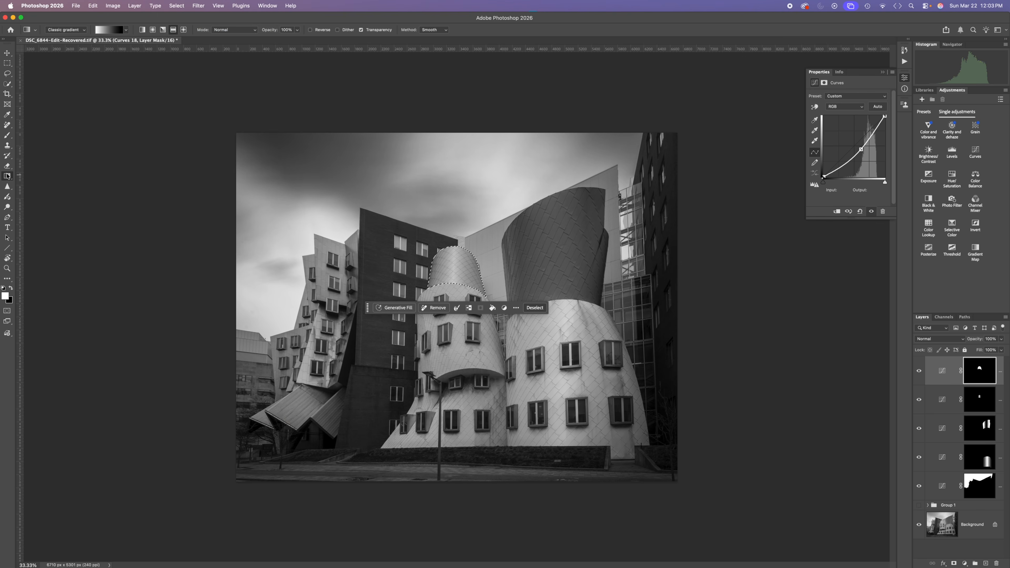
click(11, 288)
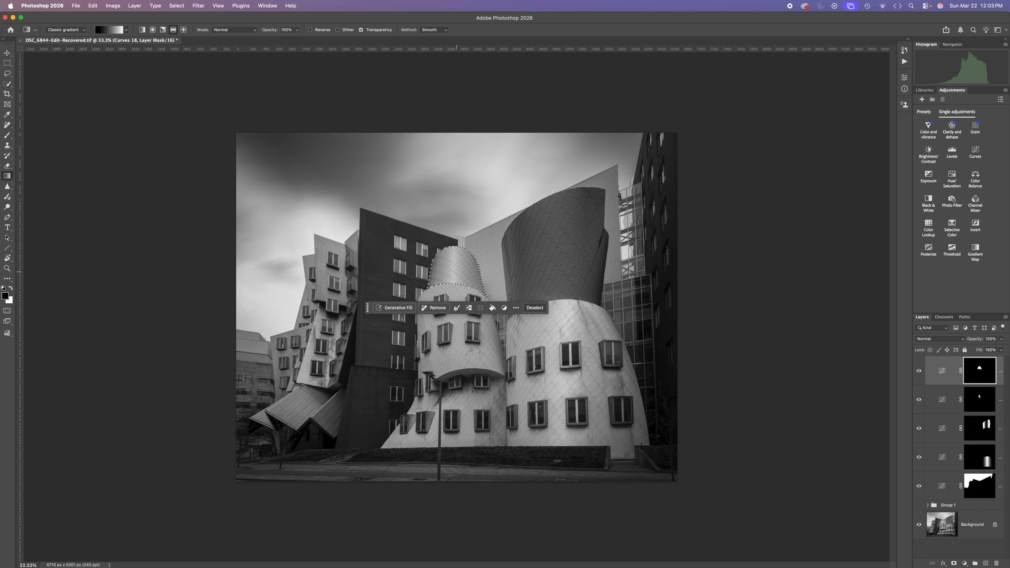
drag(478, 272, 479, 273)
Step: Compare the top left curve with and without its Curves adjustments, and clear the selection
click(918, 371)
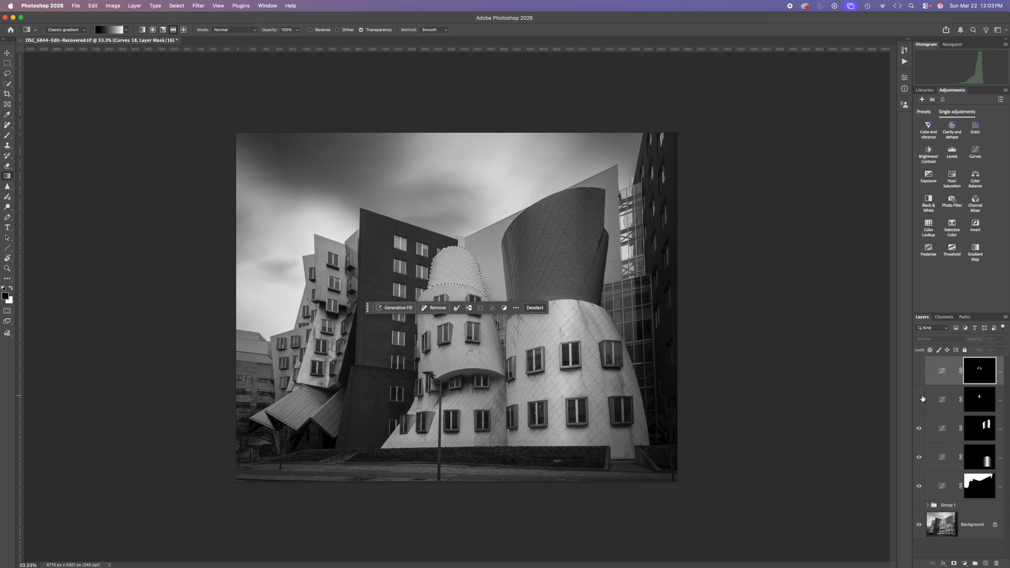
click(919, 370)
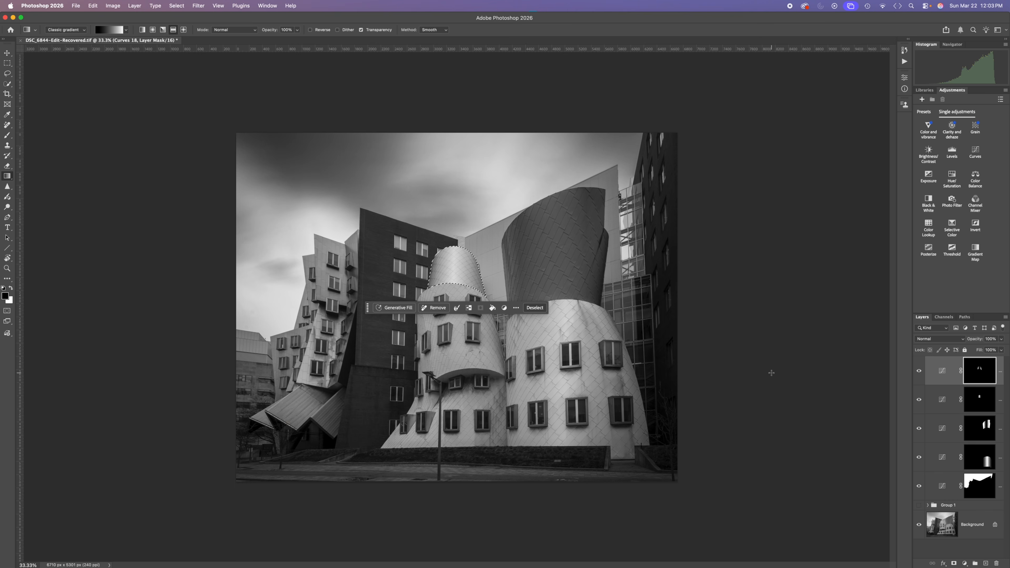
key(super+d)
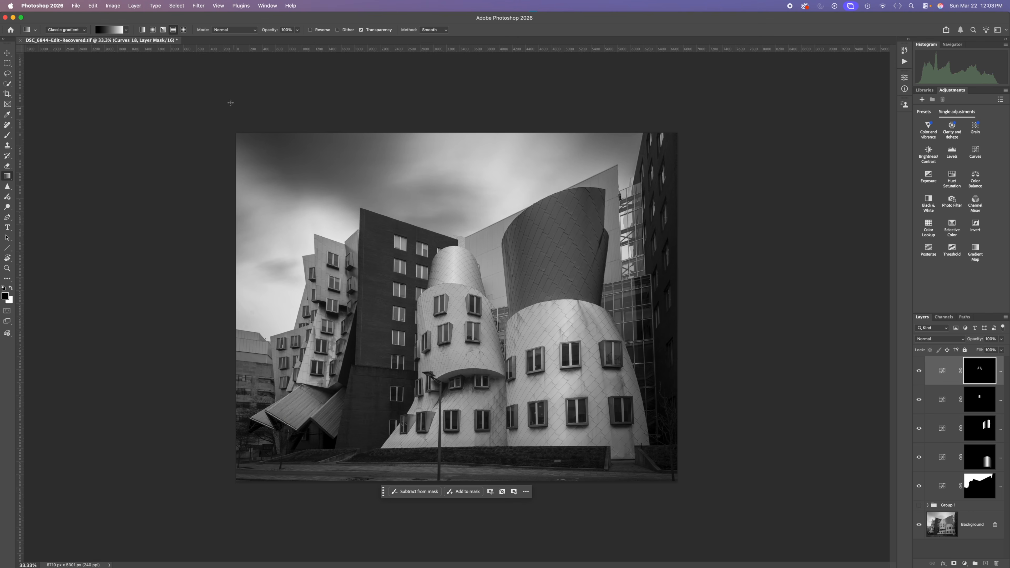
Step: Load the saved "Shiny panel 1" selection and brighten it with a Curves adjustment, moving input 112 to output 163
click(177, 6)
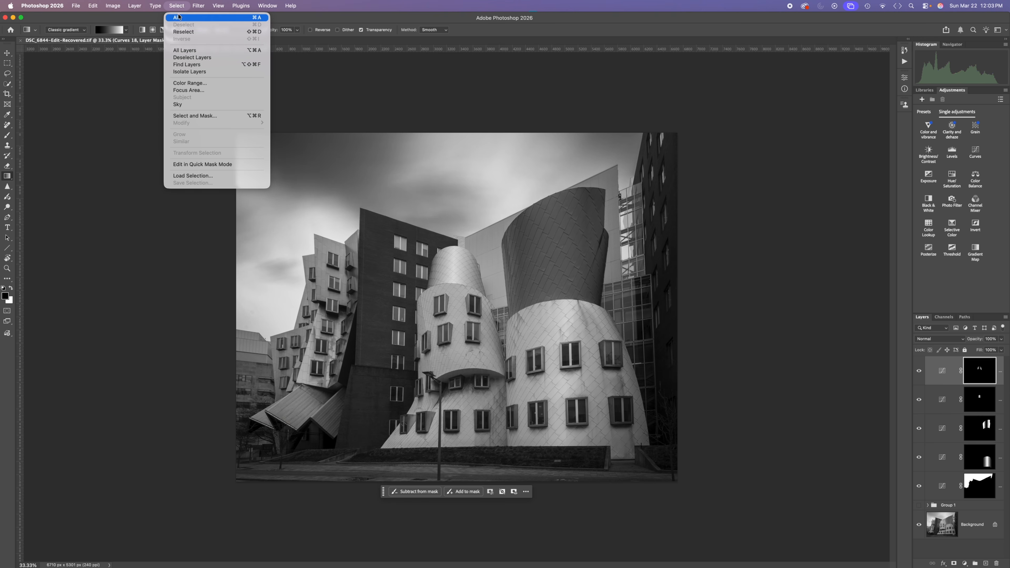
click(193, 176)
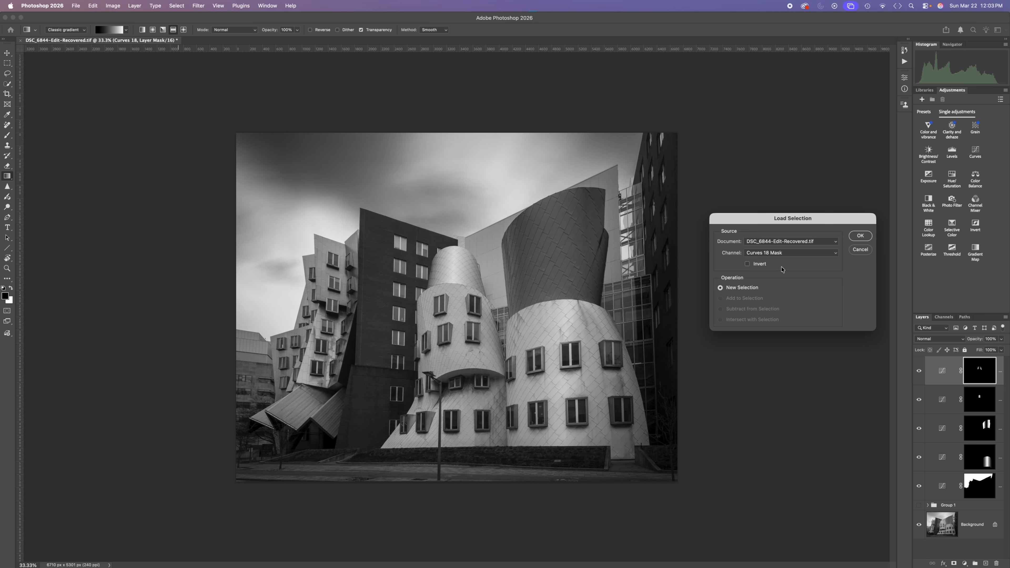
click(779, 254)
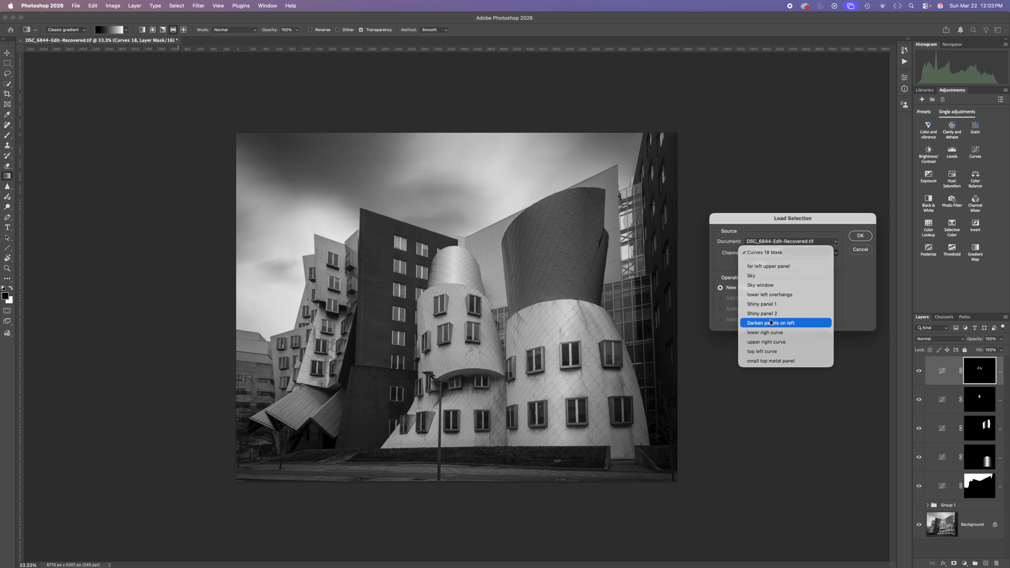
click(762, 305)
click(859, 236)
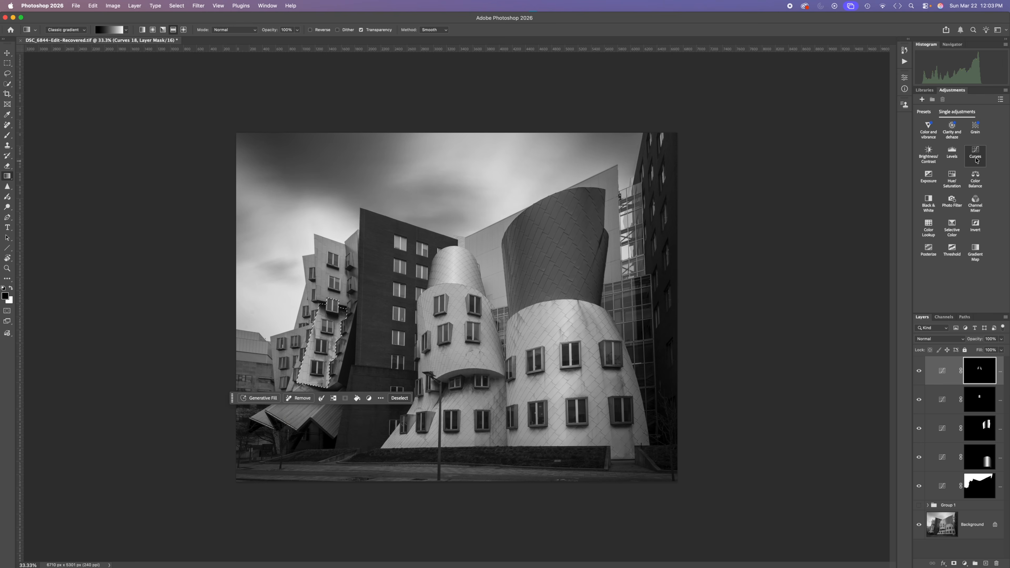
click(972, 164)
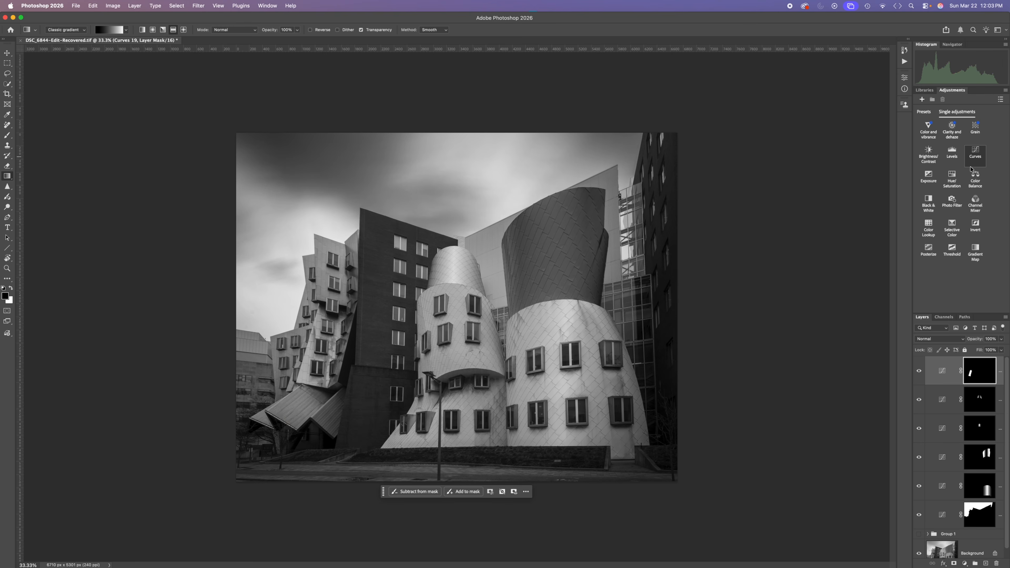
drag(850, 148, 850, 137)
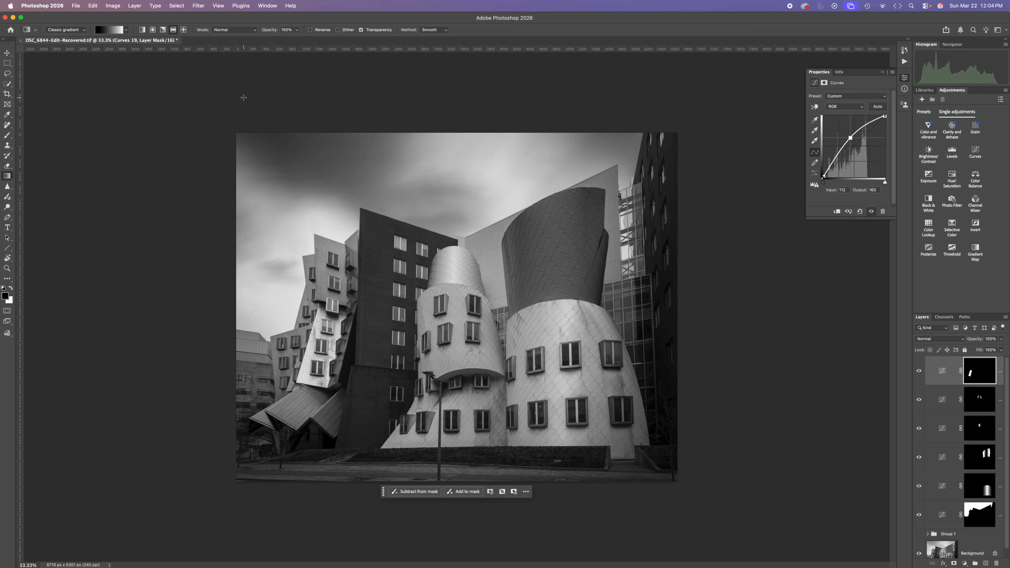
Step: Load the saved "lower left overhangs" selection and brighten it with a Curves adjustment, moving input 94 to output 182
click(177, 6)
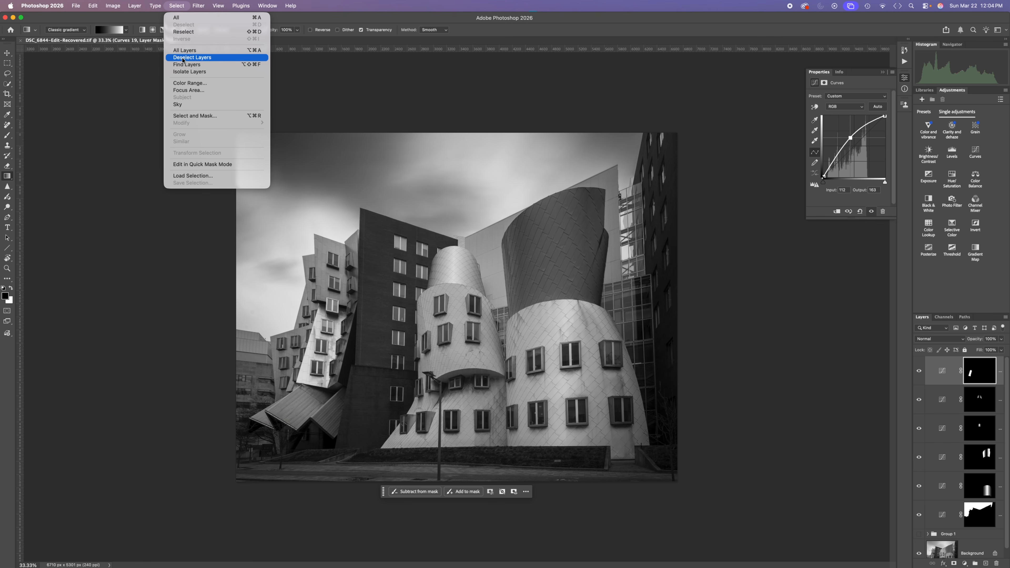
click(190, 175)
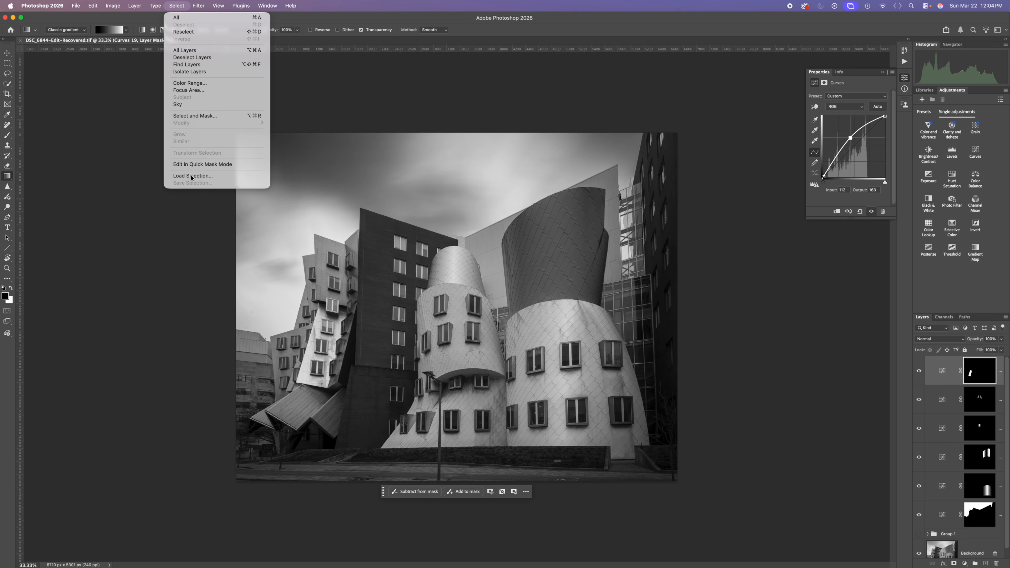
click(762, 253)
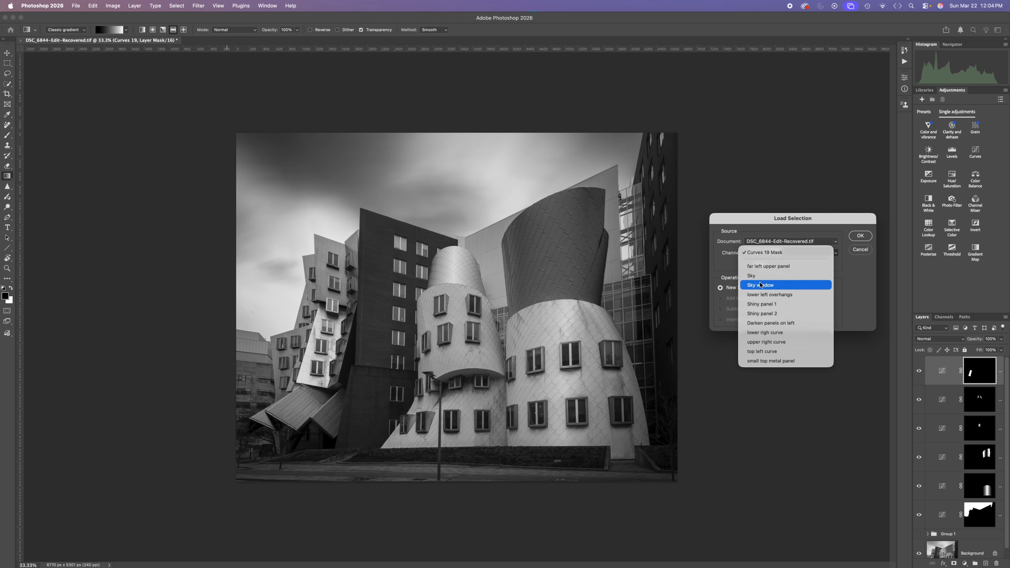
click(761, 295)
click(860, 236)
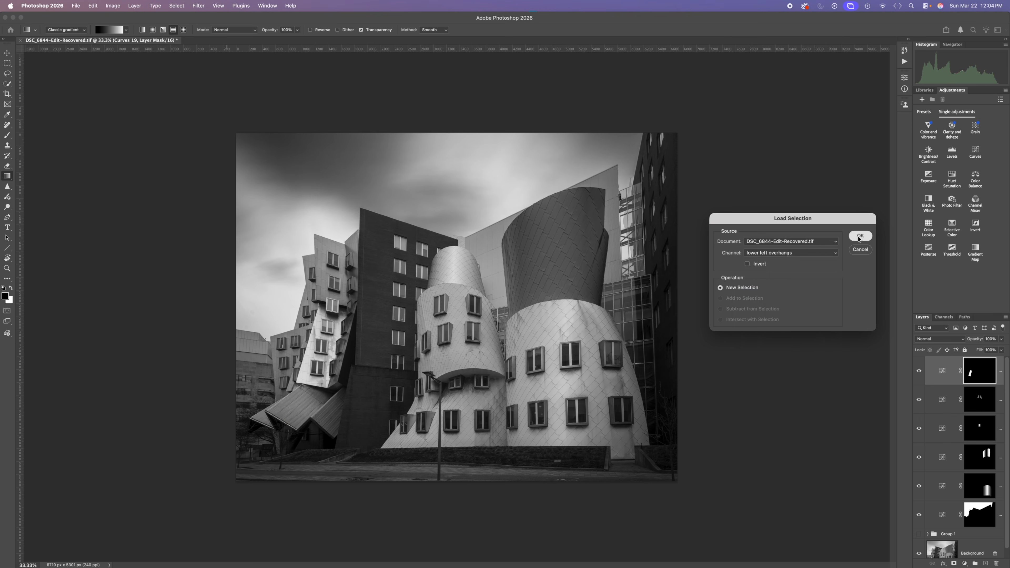
click(975, 153)
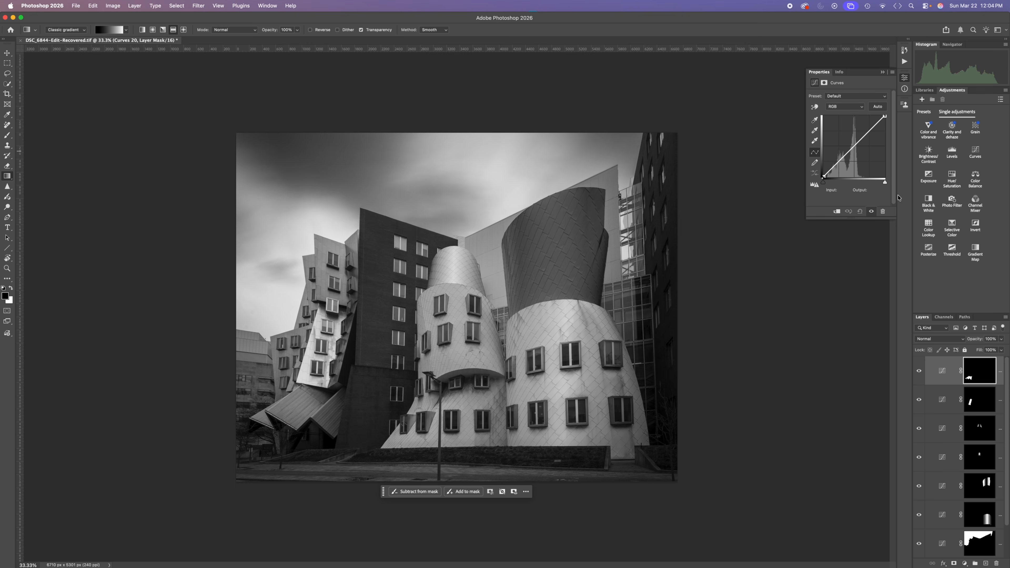
drag(847, 140, 846, 133)
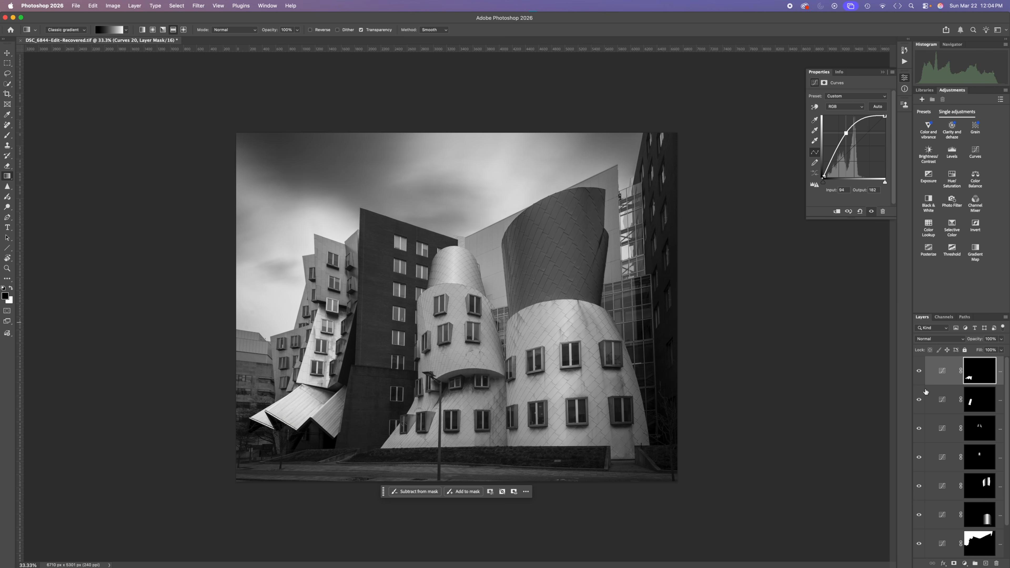
Step: Hide all the Curves layers and toggle the visibility of Group 1 to compare the photo with and without the adjustments
drag(920, 541, 915, 468)
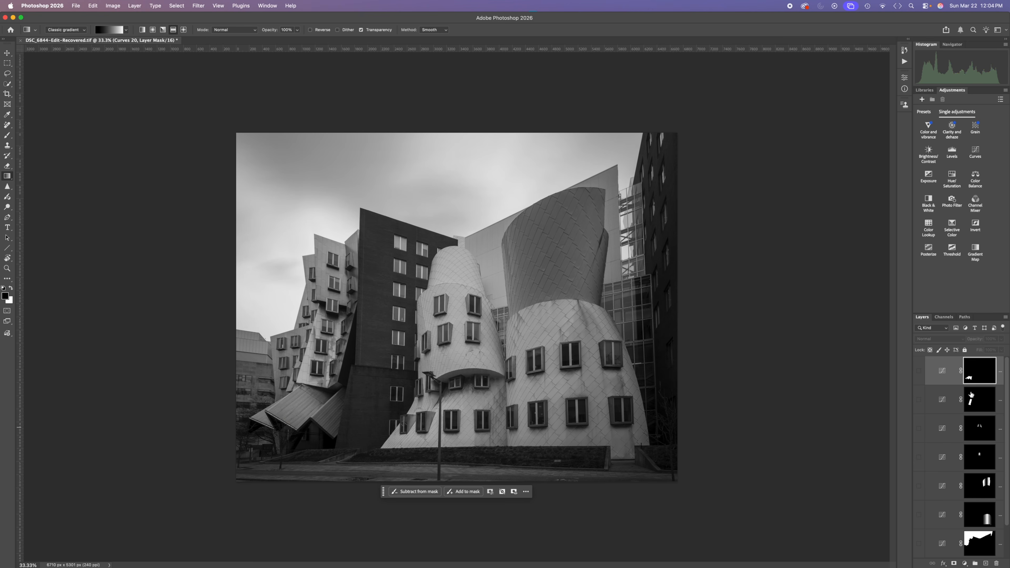
scroll(972, 395, down, 2)
click(919, 525)
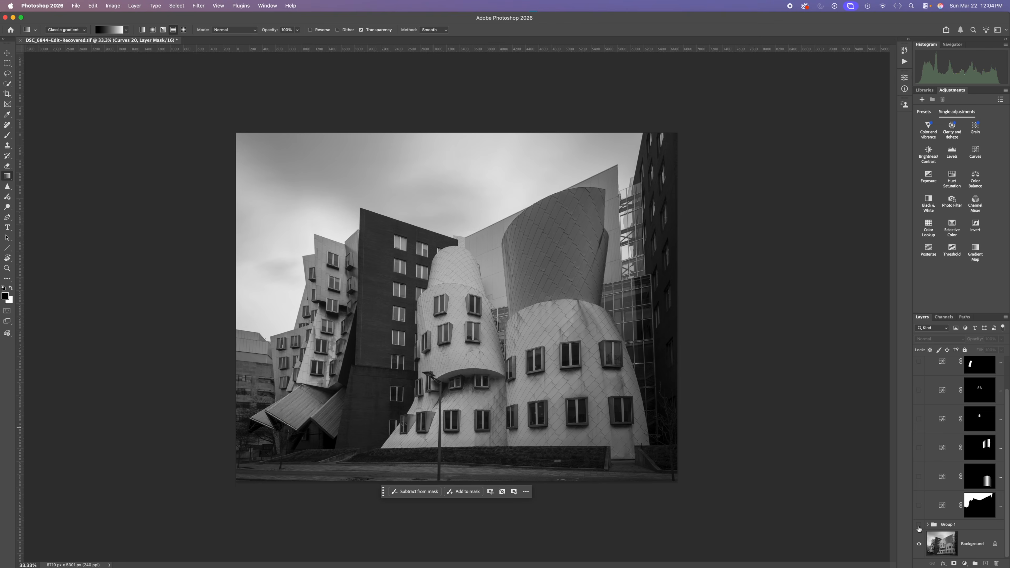